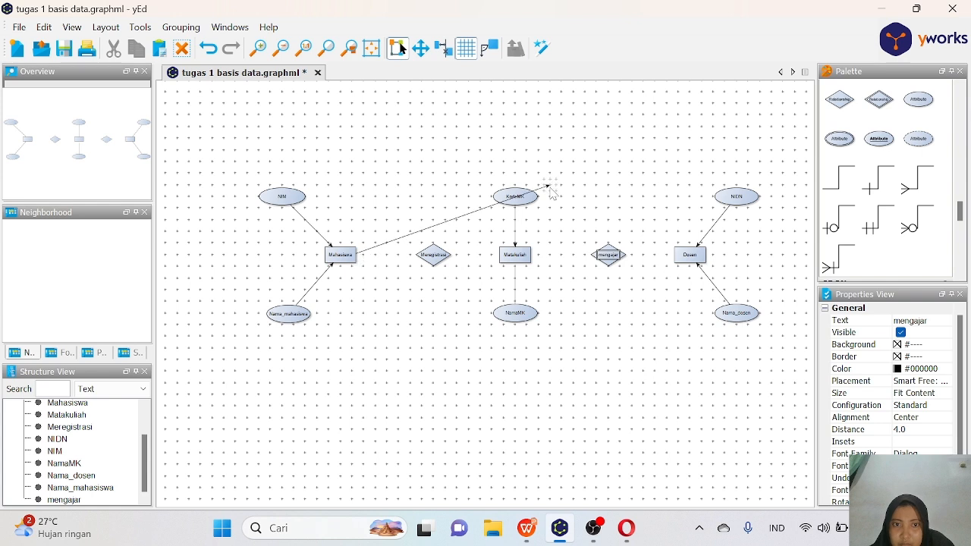
# - Discard the stray edge started from the Mahasiswa entity
pyautogui.click(347, 257)
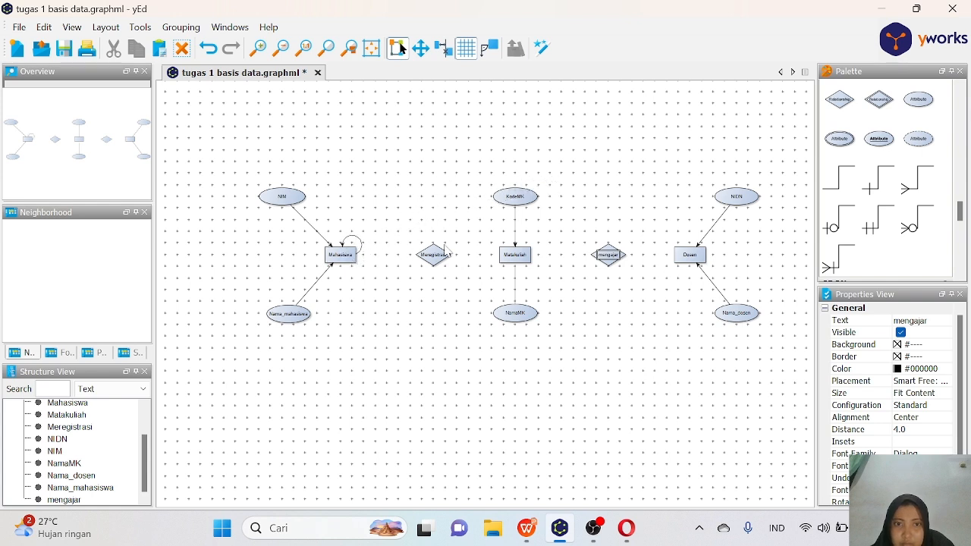
pyautogui.click(209, 52)
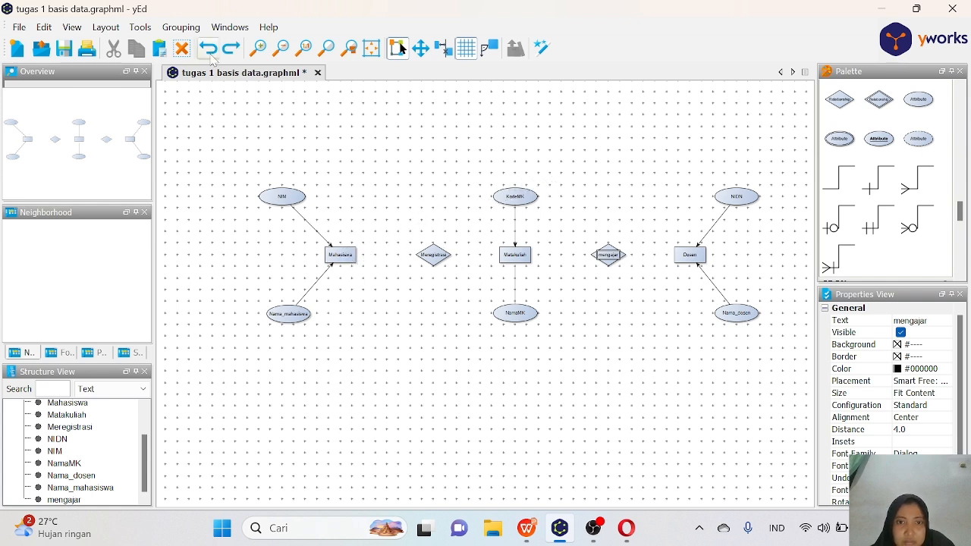
# - Try to apply the one-or-many crow's-foot connector type and use it to link Mahasiswa with the Meregistrasi relationship
pyautogui.rightClick(844, 247)
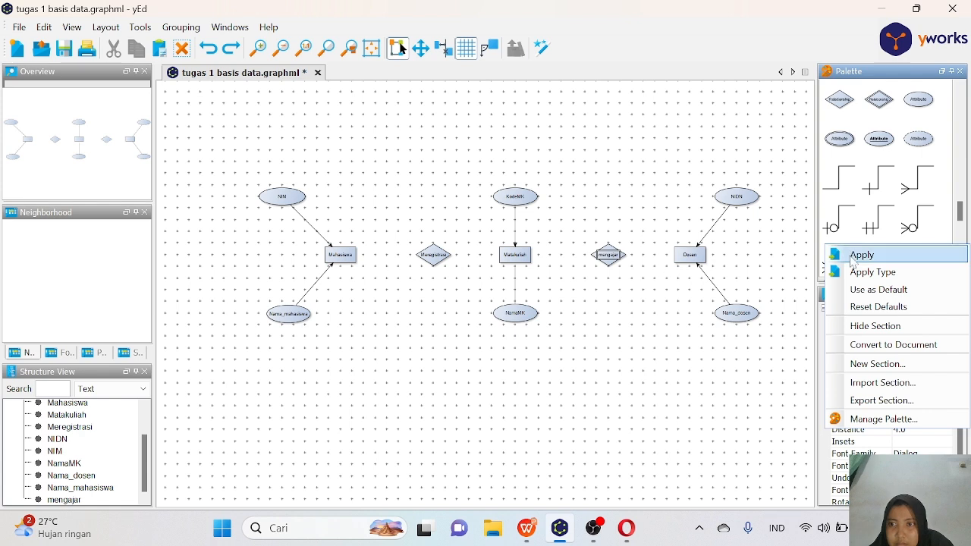
pyautogui.click(859, 255)
pyautogui.rightClick(851, 262)
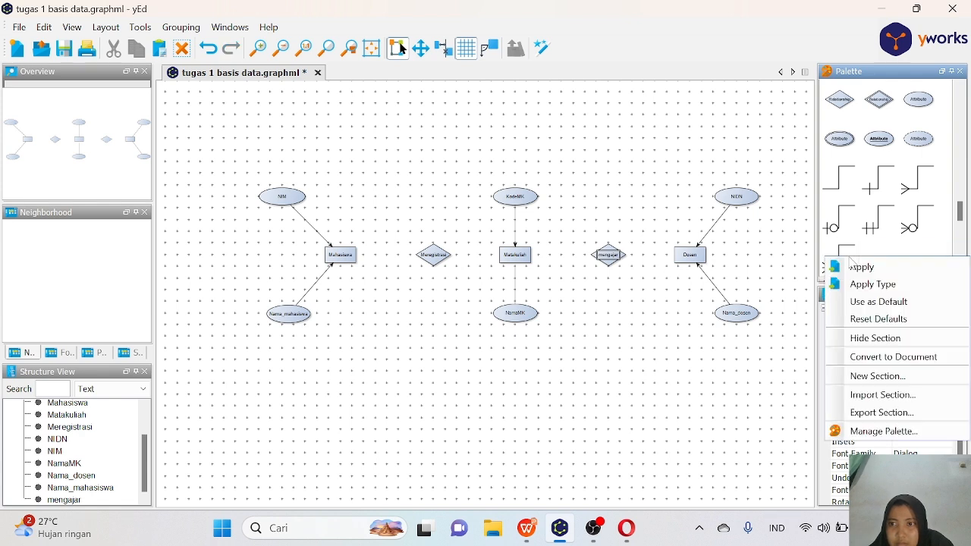
pyautogui.click(860, 283)
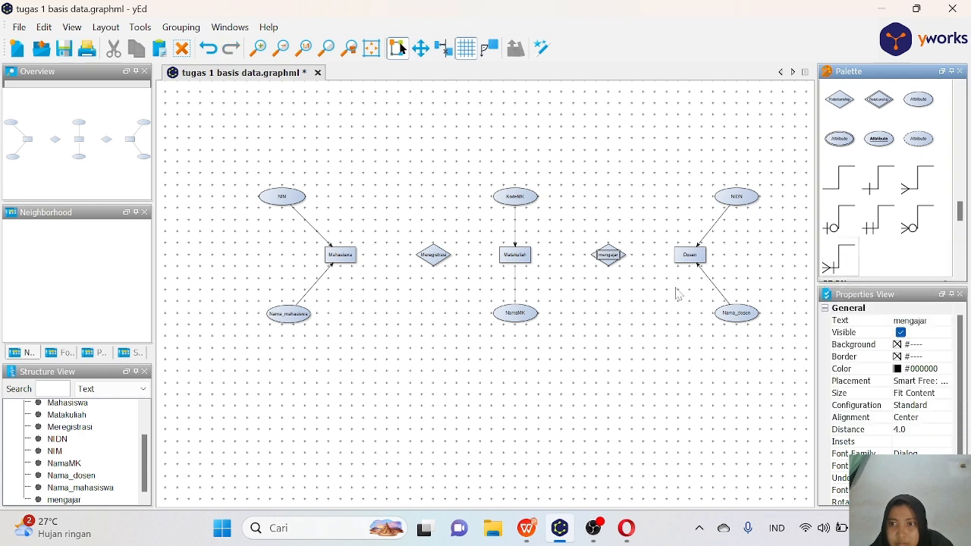
pyautogui.click(377, 260)
pyautogui.moveTo(371, 262); pyautogui.dragTo(427, 261)
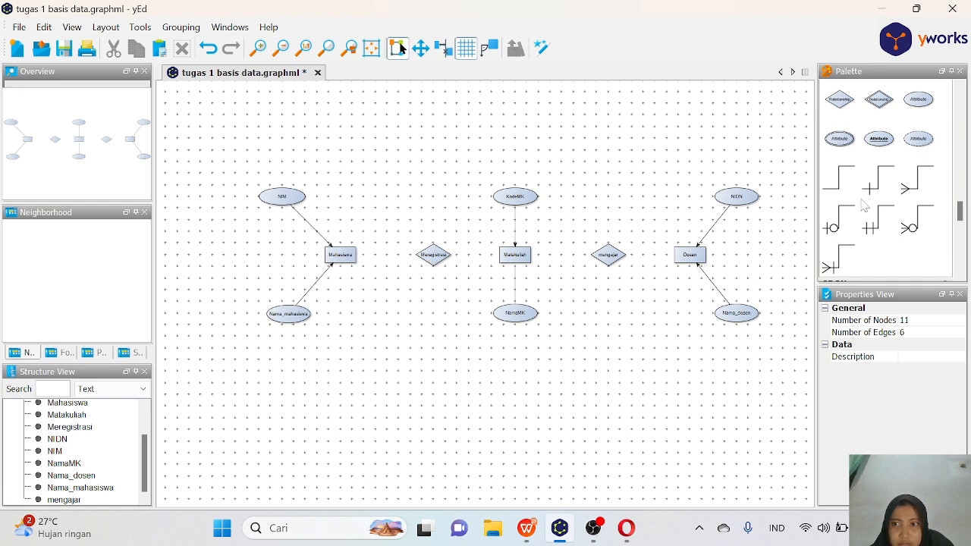
pyautogui.moveTo(839, 252); pyautogui.dragTo(365, 255)
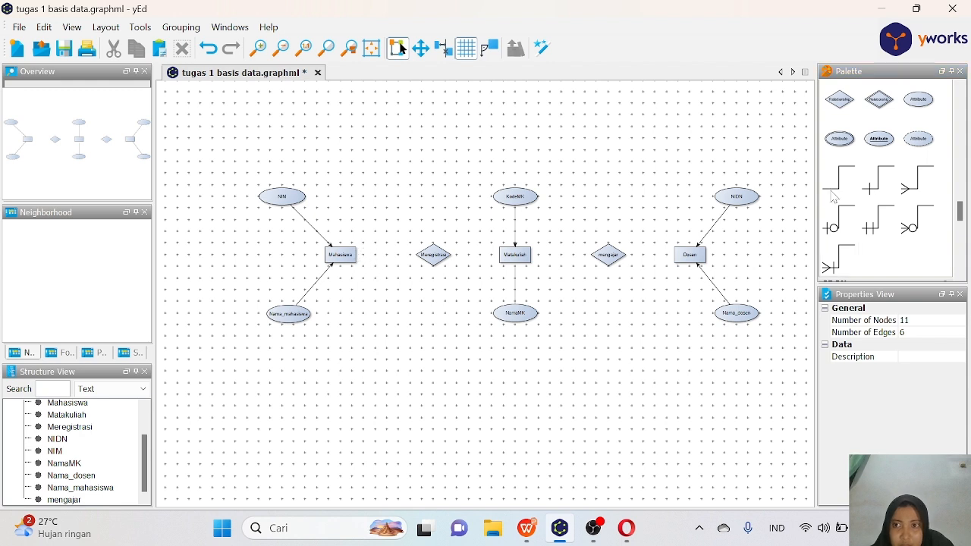
# - Connect Mahasiswa to Meregistrasi with the one-or-many crow's-foot connector, placing the crow's foot at Mahasiswa
pyautogui.click(828, 258)
pyautogui.moveTo(828, 258); pyautogui.dragTo(372, 256)
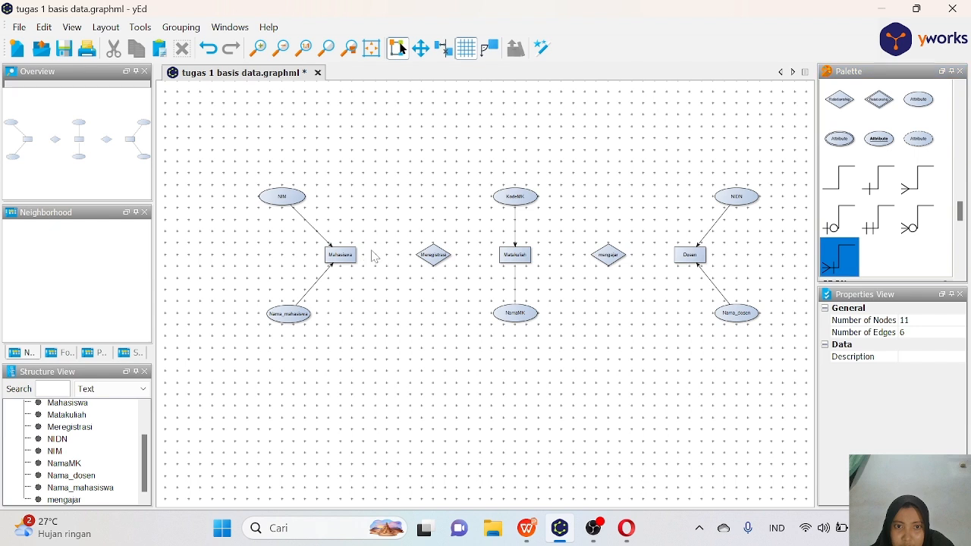
pyautogui.moveTo(854, 244); pyautogui.dragTo(416, 263)
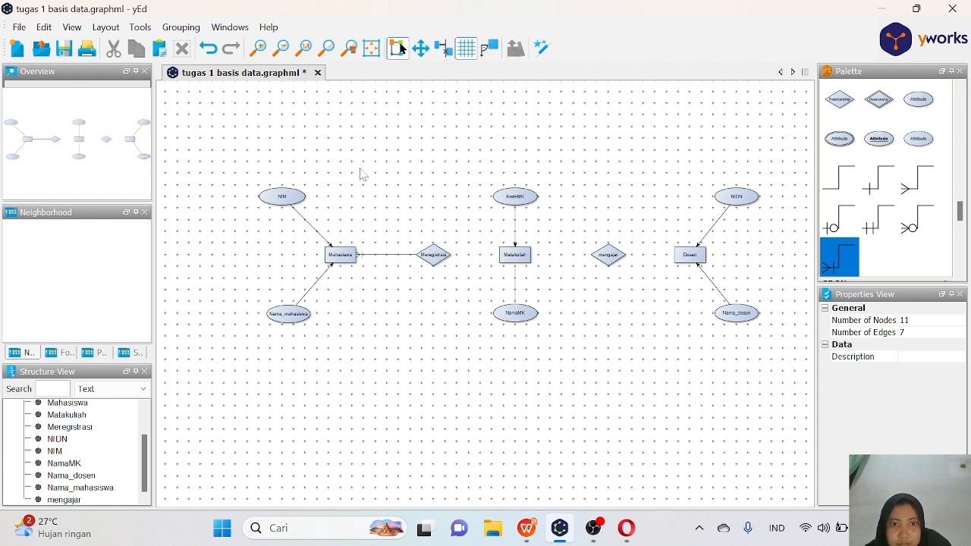
# - Connect Matakuliah to Meregistrasi with the one-or-many crow's-foot connector, placing the crow's foot at Matakuliah
pyautogui.moveTo(453, 260)
pyautogui.mouseDown()
pyautogui.moveTo(499, 260)
pyautogui.moveTo(451, 256)
pyautogui.mouseUp()
pyautogui.click(838, 258)
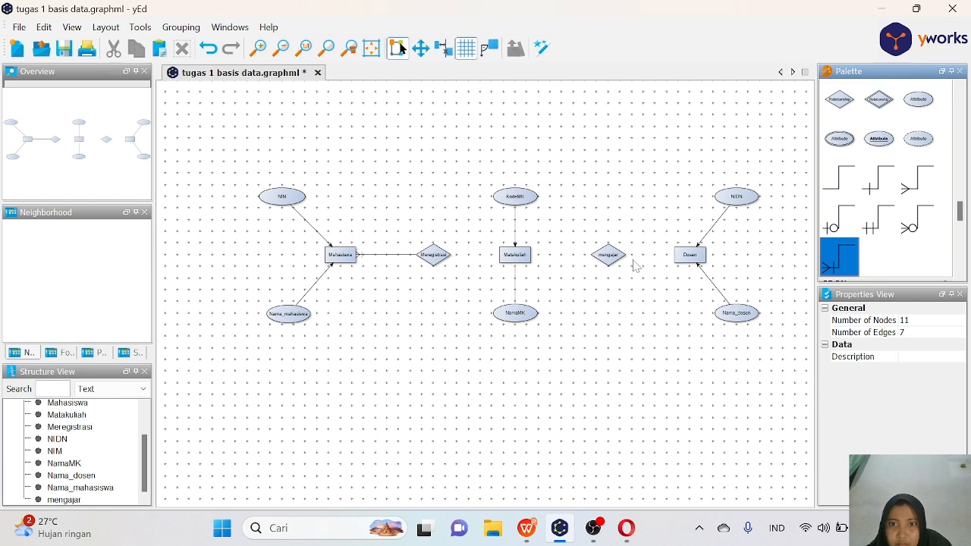
pyautogui.moveTo(500, 256)
pyautogui.mouseDown()
pyautogui.moveTo(418, 255)
pyautogui.moveTo(456, 258)
pyautogui.moveTo(424, 263)
pyautogui.mouseUp()
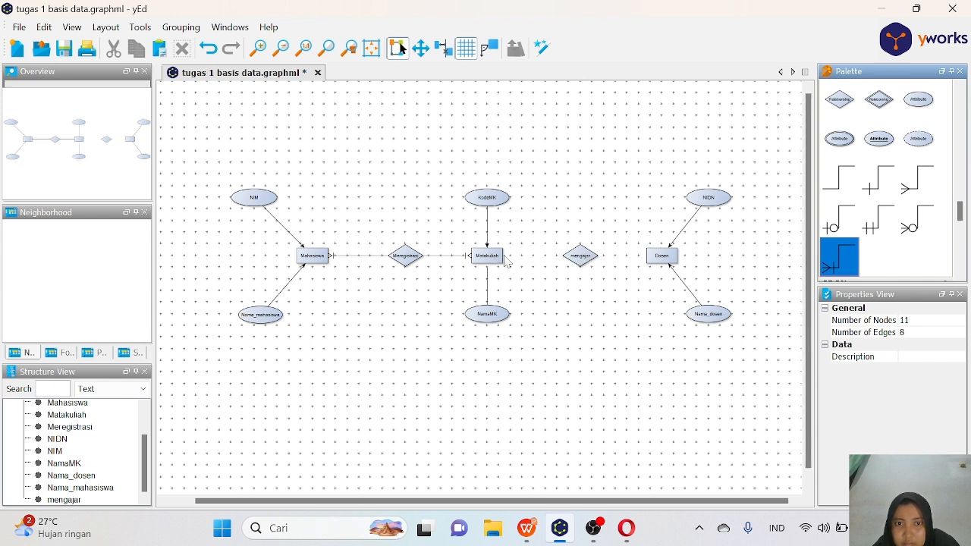
# - Connect Matakuliah and Dosen to the mengajar relationship with one-or-many connectors, placing the crow's foot at each entity
pyautogui.moveTo(502, 257); pyautogui.dragTo(568, 258)
pyautogui.click(640, 301)
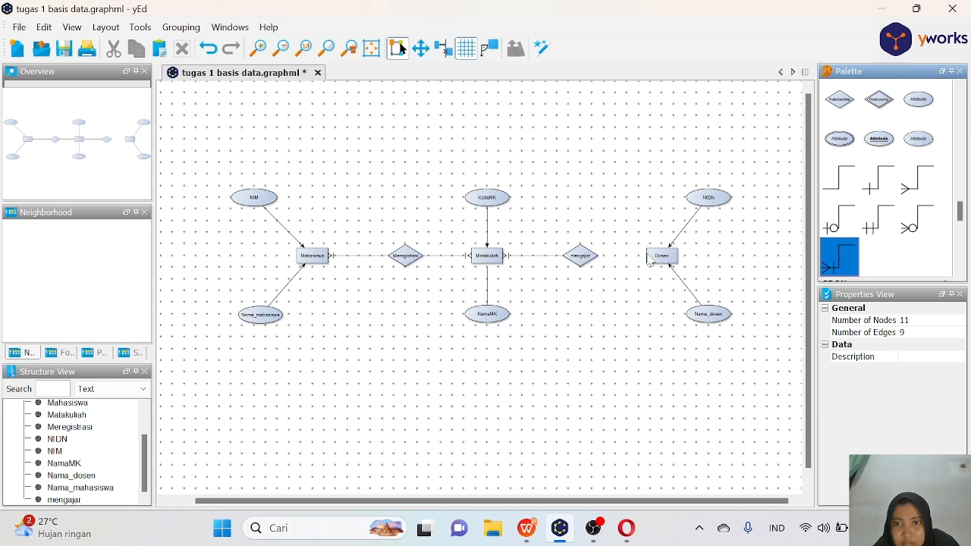
pyautogui.moveTo(649, 260); pyautogui.dragTo(593, 275)
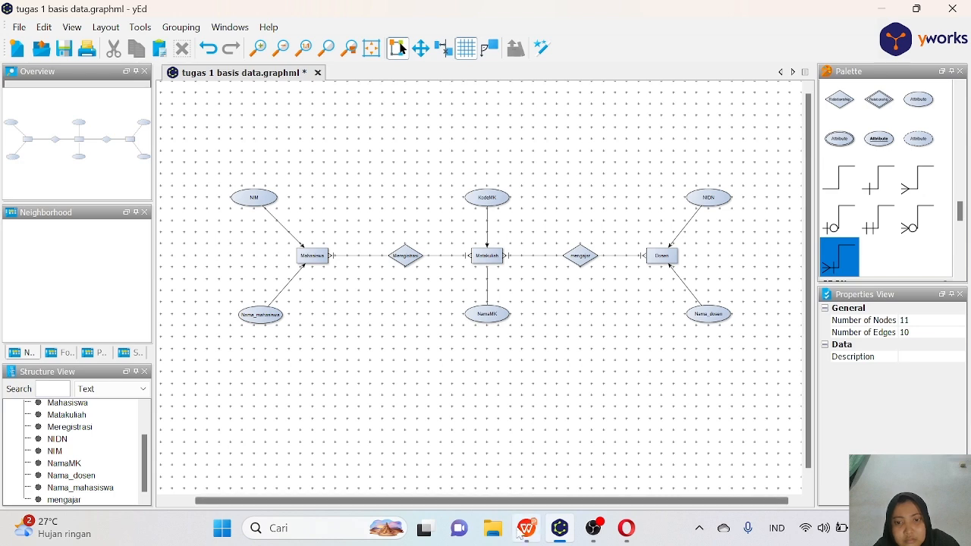
# - Check the cardinality slide in Tugas.pptx, return to the yEd diagram and move the mengajar connector's Dosen end beside Matakuliah
pyautogui.click(521, 434)
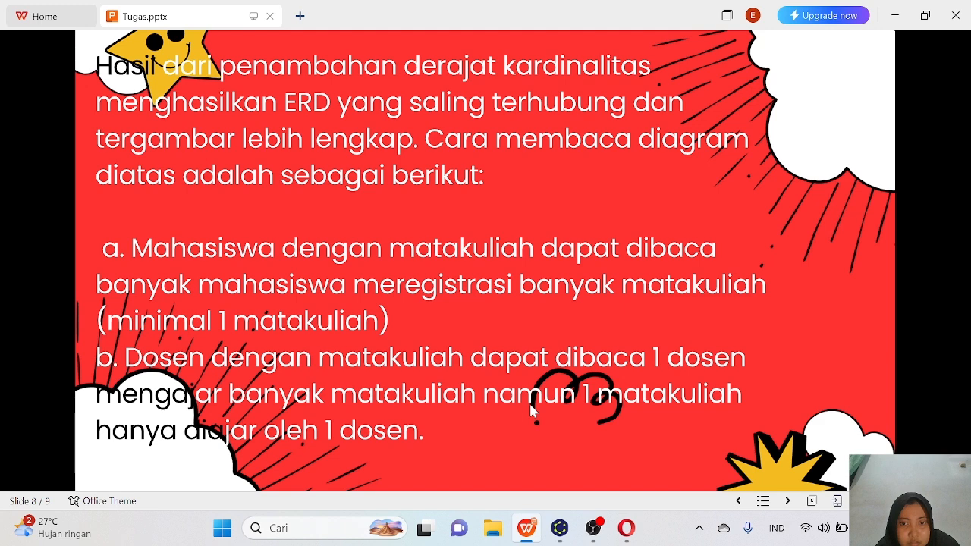
pyautogui.click(559, 527)
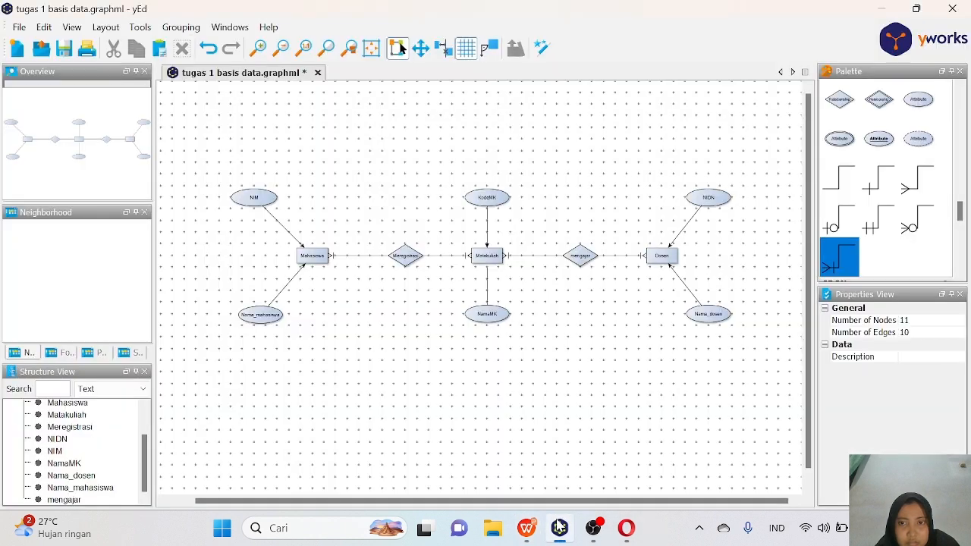
pyautogui.click(621, 259)
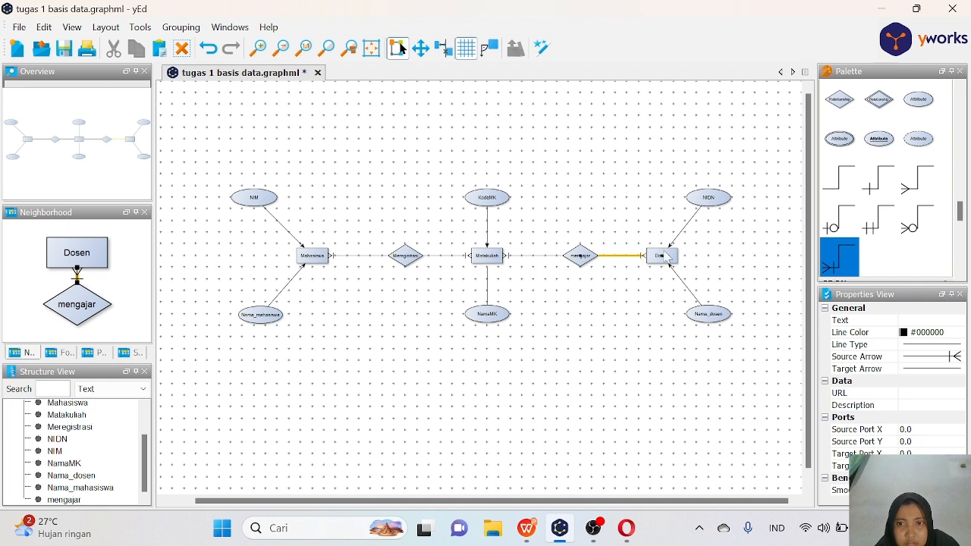
pyautogui.moveTo(662, 255); pyautogui.dragTo(521, 257)
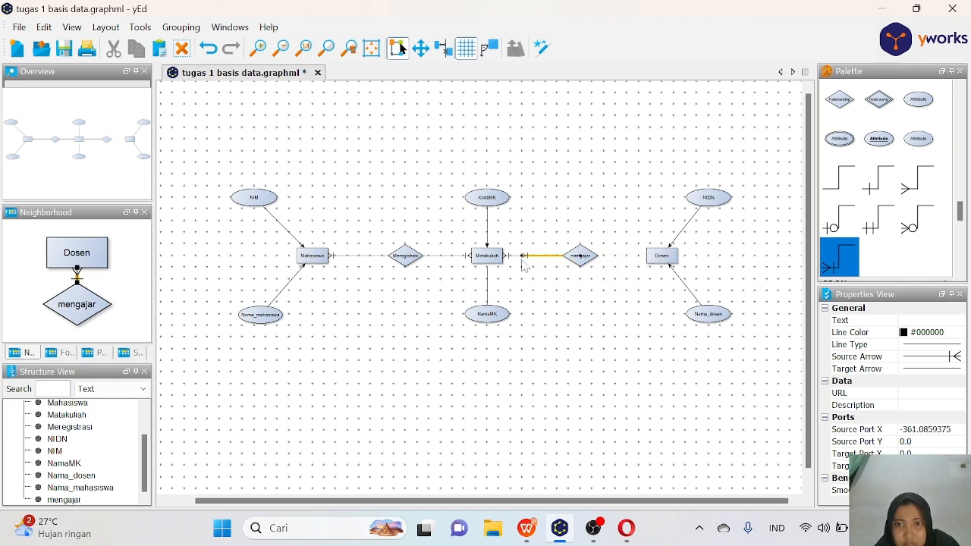
pyautogui.moveTo(545, 254); pyautogui.dragTo(649, 258)
pyautogui.click(584, 271)
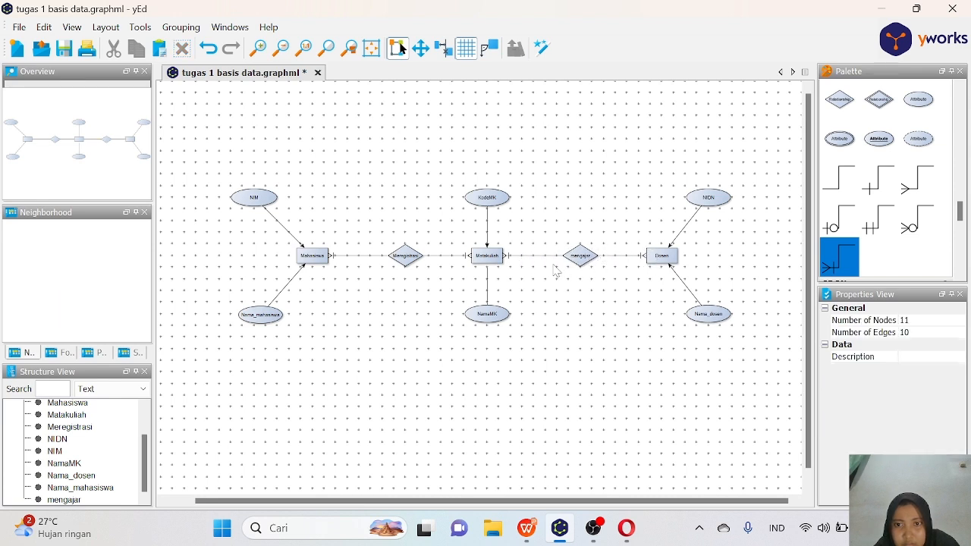
pyautogui.click(212, 50)
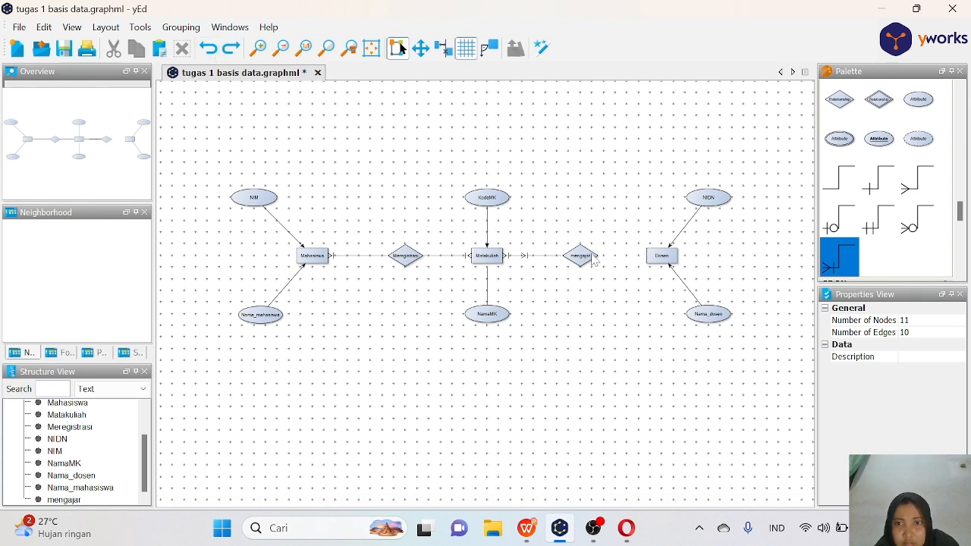
# - Connect mengajar to Dosen with a one-or-many connector, placing the crow's foot at mengajar
pyautogui.moveTo(597, 262); pyautogui.dragTo(646, 260)
pyautogui.click(649, 262)
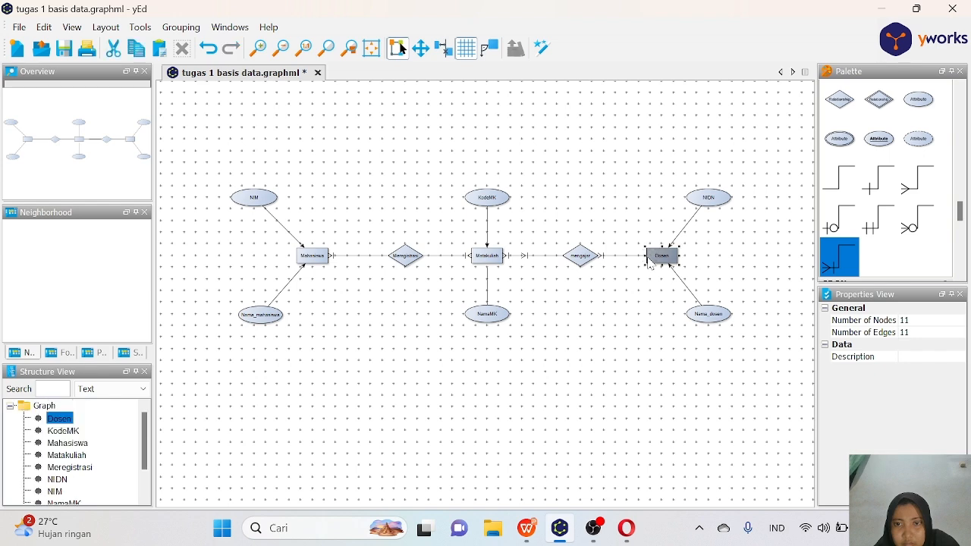
pyautogui.click(586, 313)
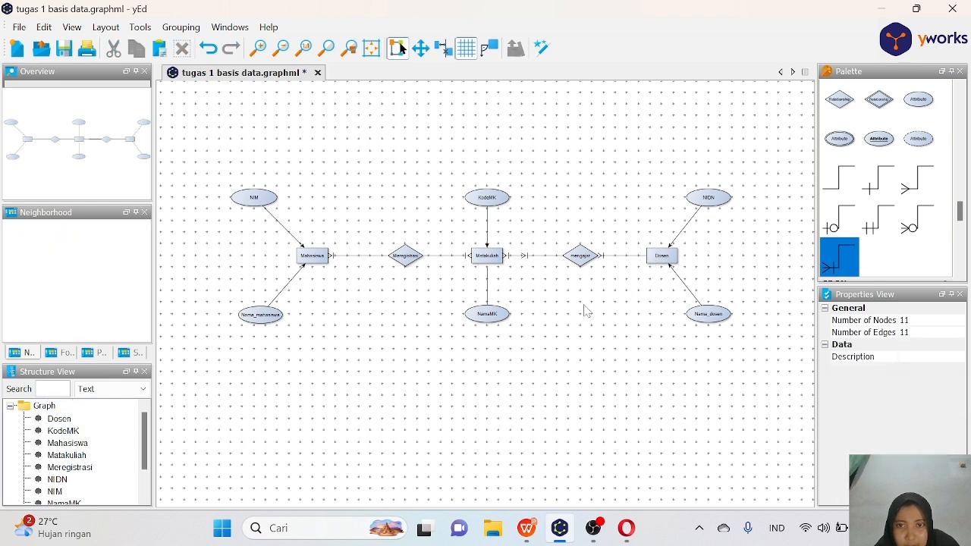
# - Switch to Tugas.pptx to compare the cardinality rules on slide 8 with the ER diagram in yEd
pyautogui.click(530, 528)
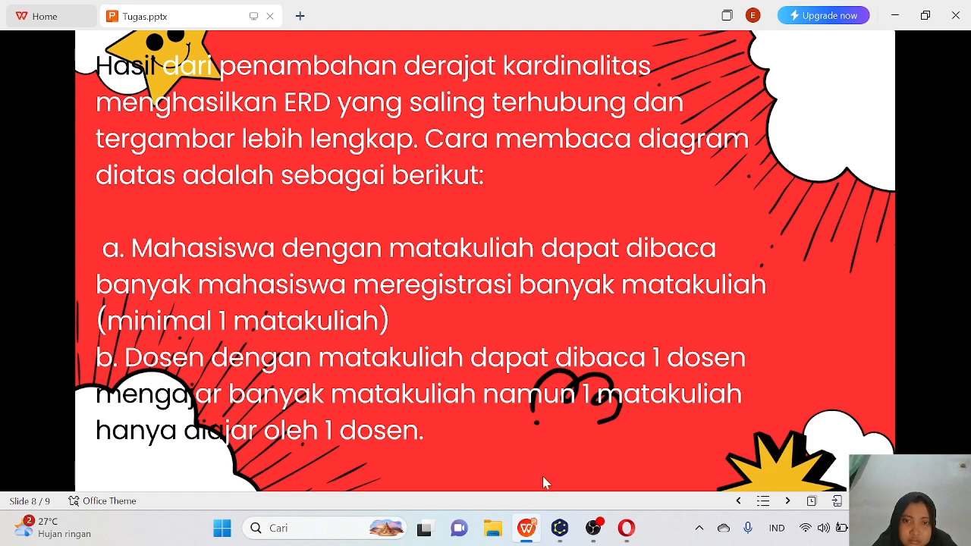
pyautogui.click(559, 528)
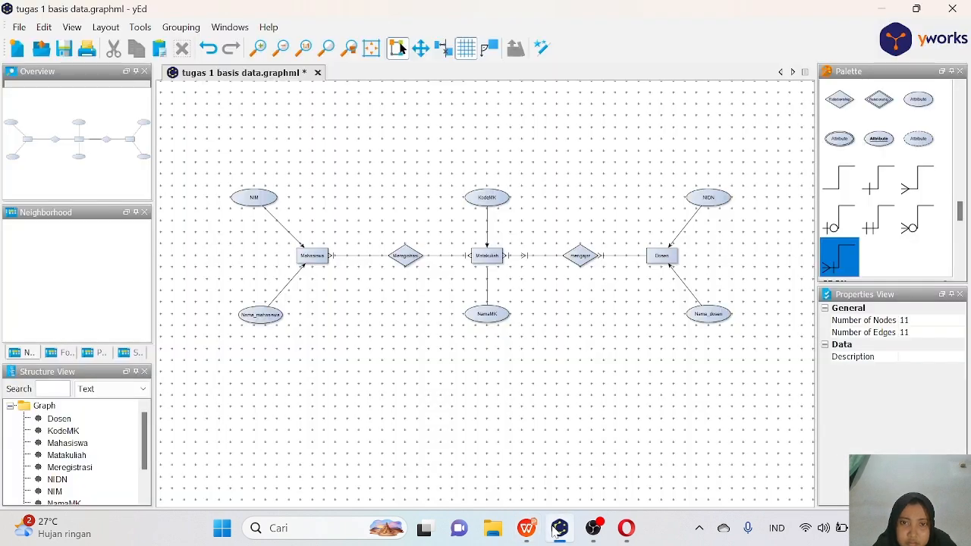
pyautogui.click(555, 529)
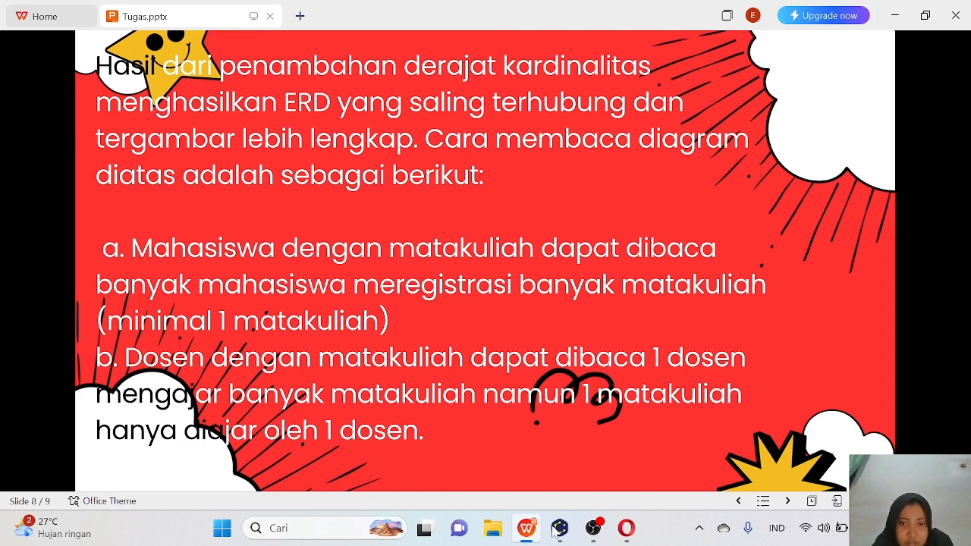
pyautogui.click(557, 529)
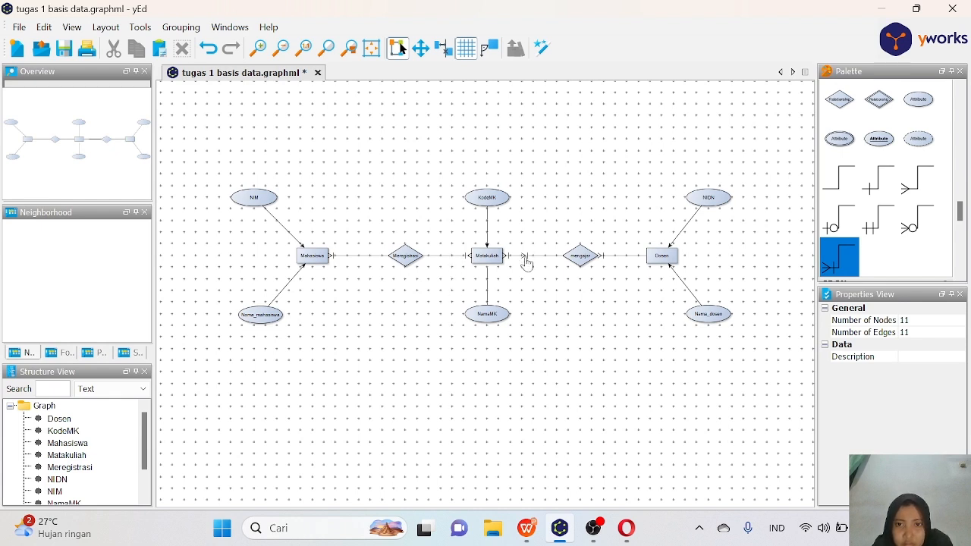
# - Bend the original Matakuliah–mengajar connector away from the overlapping one and delete it
pyautogui.moveTo(522, 255); pyautogui.dragTo(533, 278)
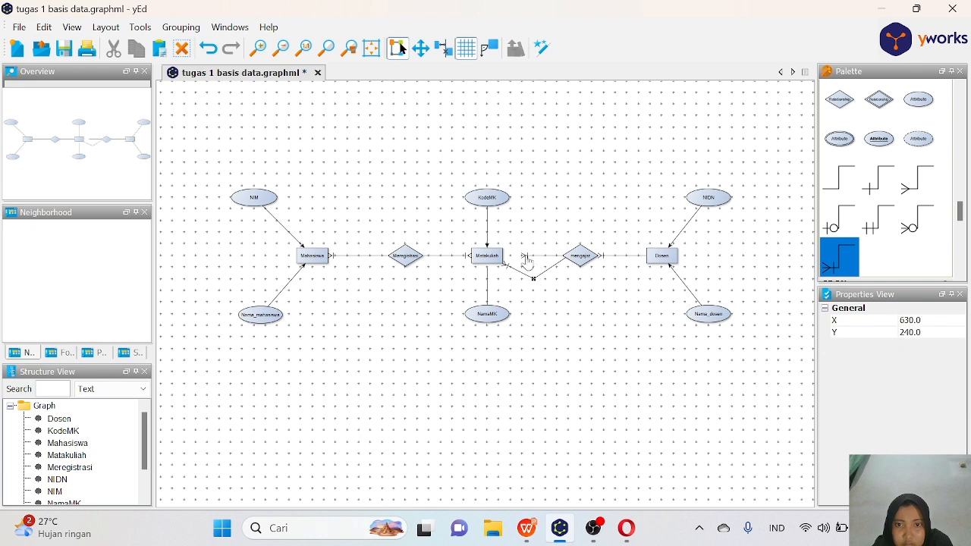
pyautogui.click(525, 259)
pyautogui.click(529, 282)
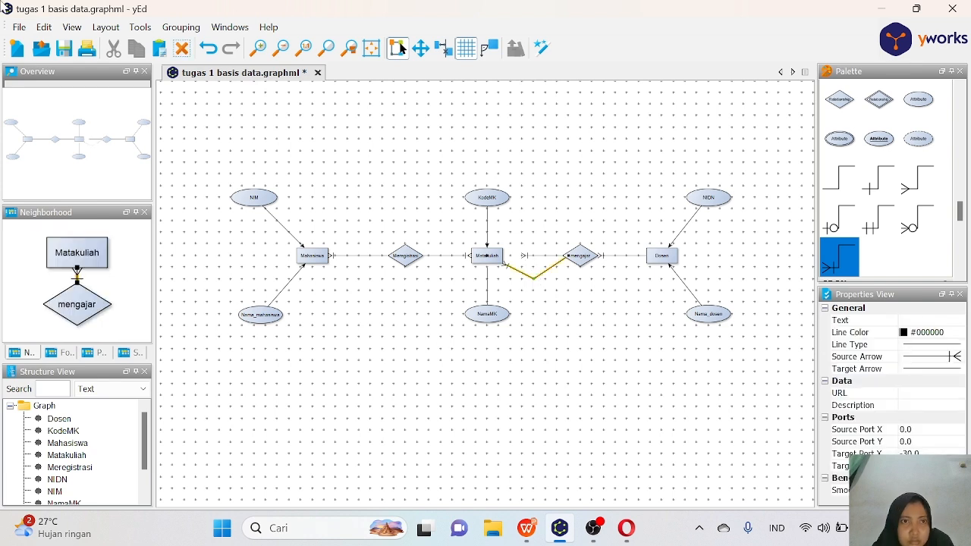
pyautogui.click(183, 50)
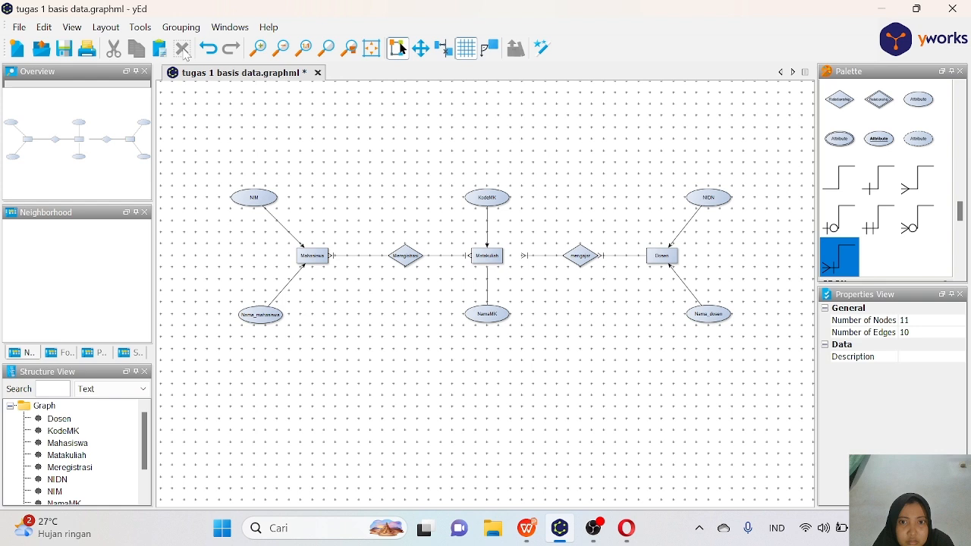
# - Move the loose crow's-foot end of the remaining mengajar connector onto the Matakuliah entity
pyautogui.click(529, 259)
pyautogui.moveTo(529, 259); pyautogui.dragTo(494, 256)
pyautogui.click(516, 285)
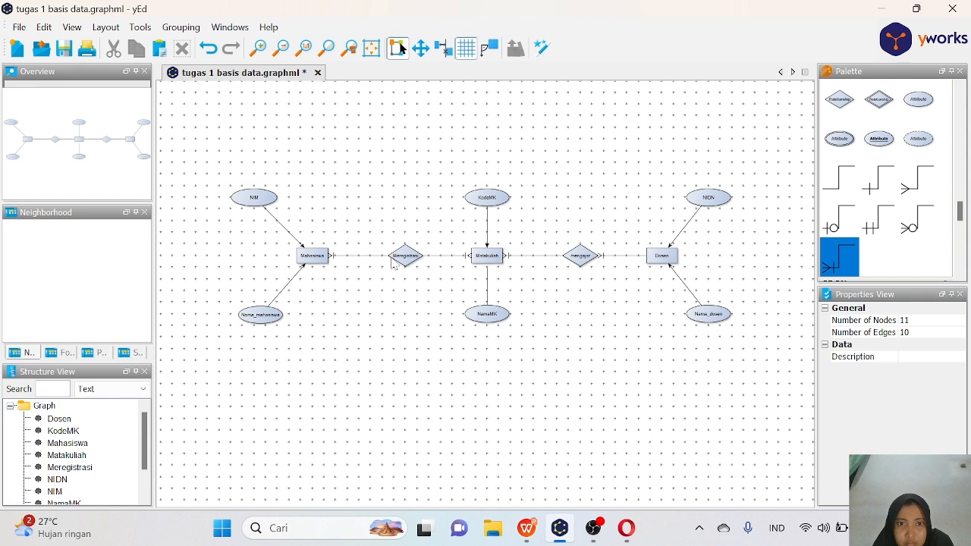
# - Move the Meregistrasi end of its Matakuliah connector onto Matakuliah and delete that connector
pyautogui.click(460, 258)
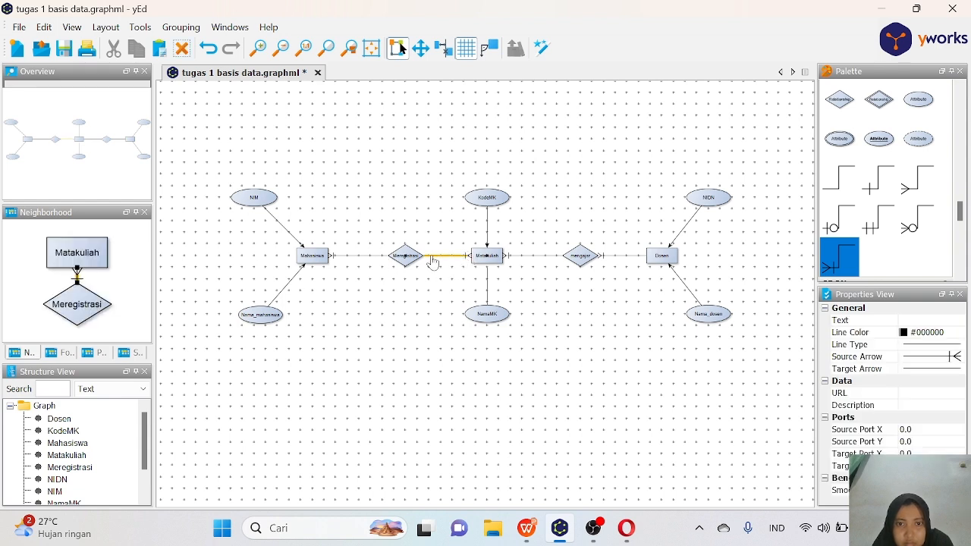
pyautogui.moveTo(405, 256); pyautogui.dragTo(489, 251)
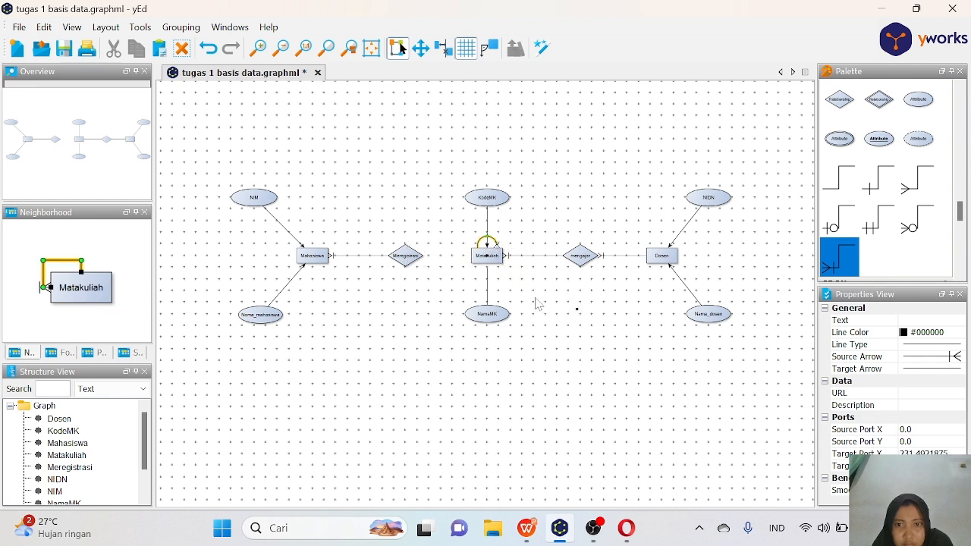
pyautogui.click(181, 47)
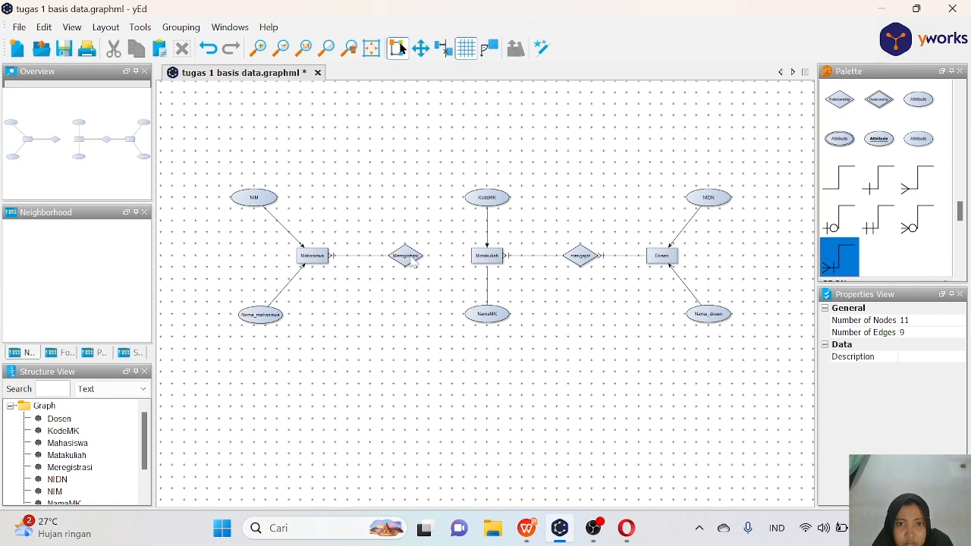
# - Connect Meregistrasi to Matakuliah with a one-or-many connector, placing the crow's foot at Meregistrasi
pyautogui.moveTo(402, 261); pyautogui.dragTo(424, 255)
pyautogui.moveTo(417, 255); pyautogui.dragTo(475, 258)
pyautogui.click(415, 294)
pyautogui.click(475, 258)
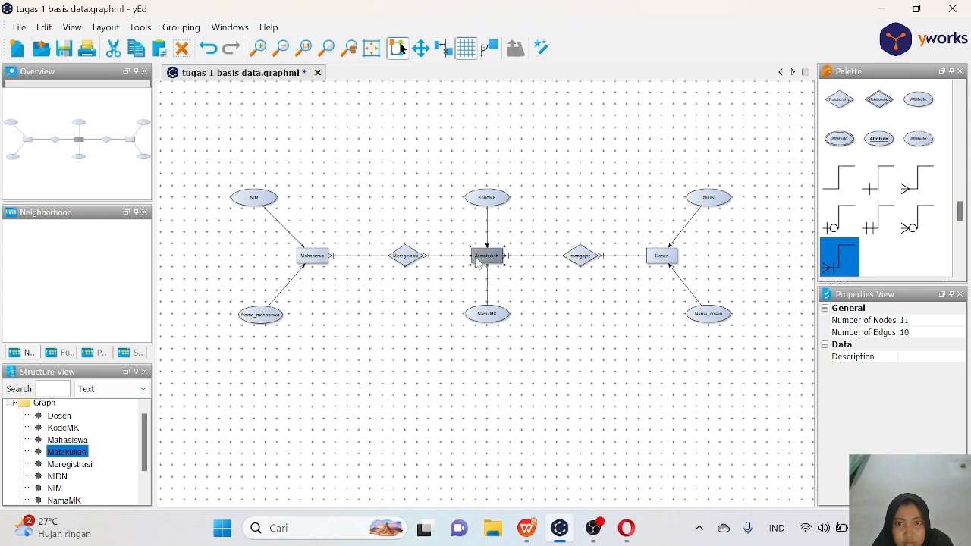
pyautogui.click(436, 295)
# - Switch to Tugas.pptx to review how the finished diagram is read on slide 8, and return to yEd
pyautogui.click(528, 534)
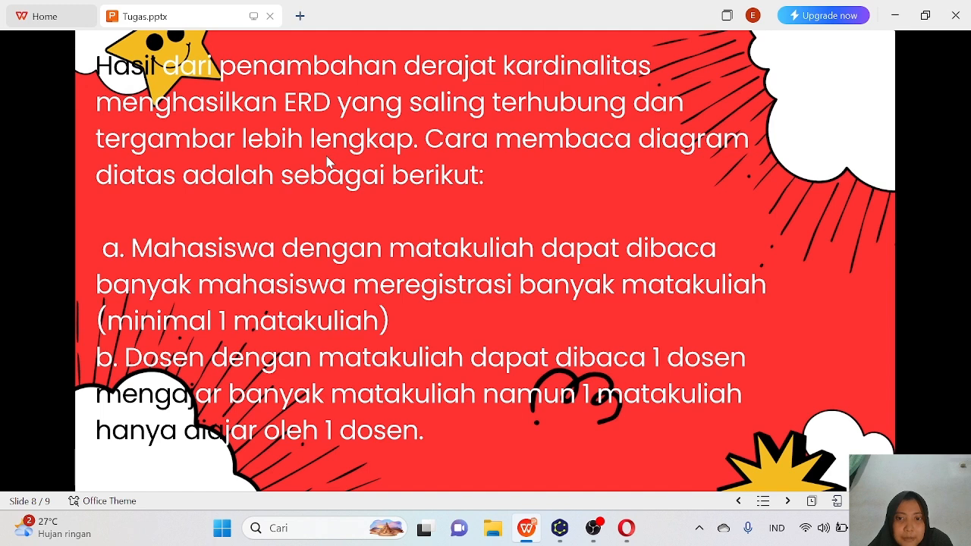
pyautogui.click(561, 532)
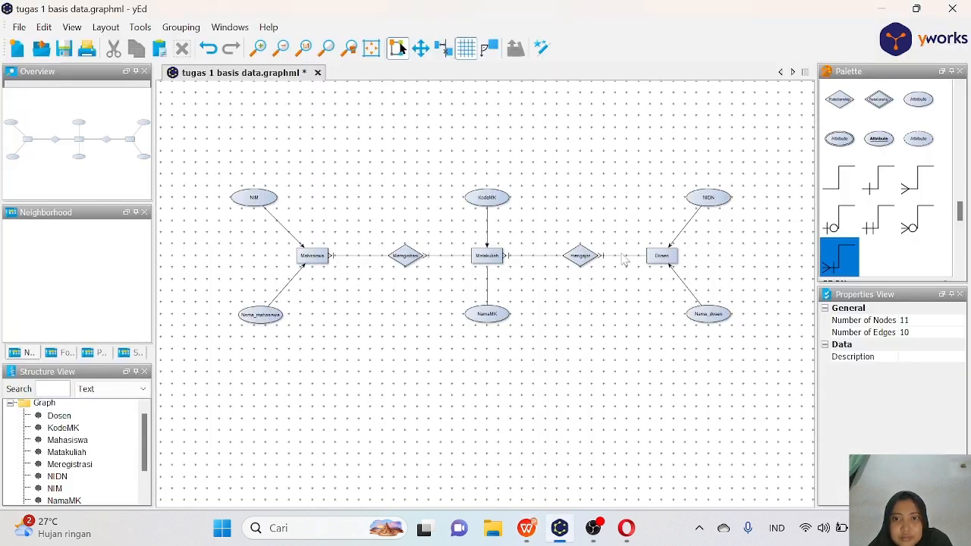
# - Compare the slide 8 reading rules in Tugas.pptx with the yEd diagram, and advance to slide 9 on descriptive non-key attributes
pyautogui.click(529, 527)
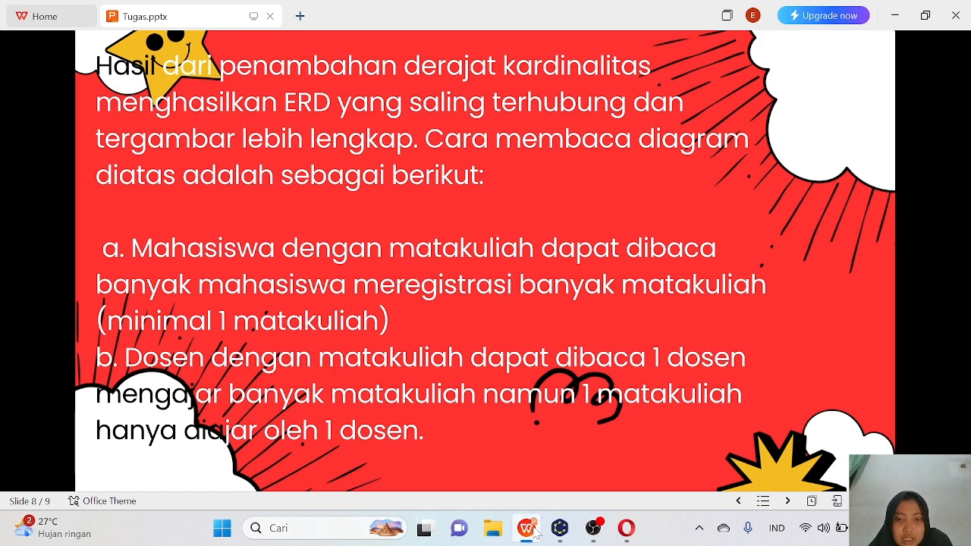
pyautogui.click(558, 530)
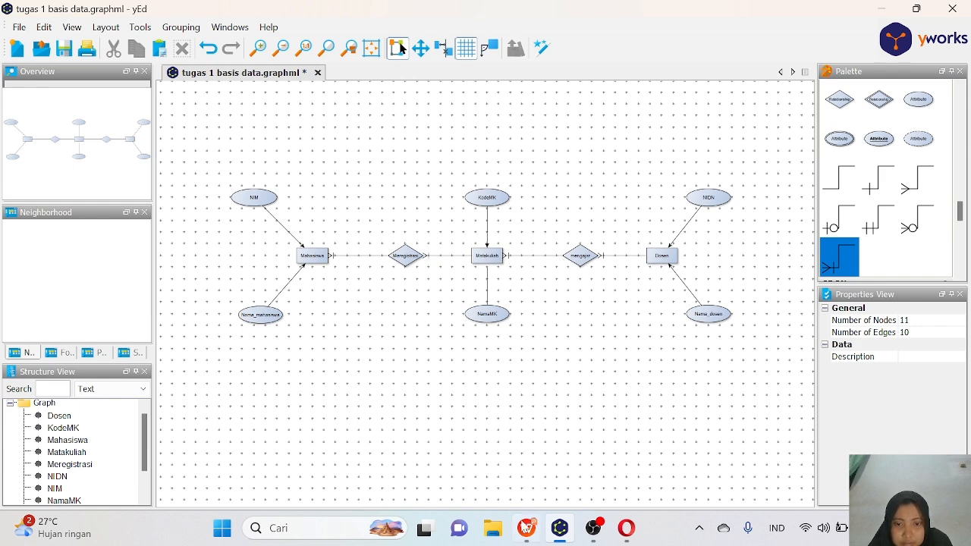
pyautogui.click(557, 531)
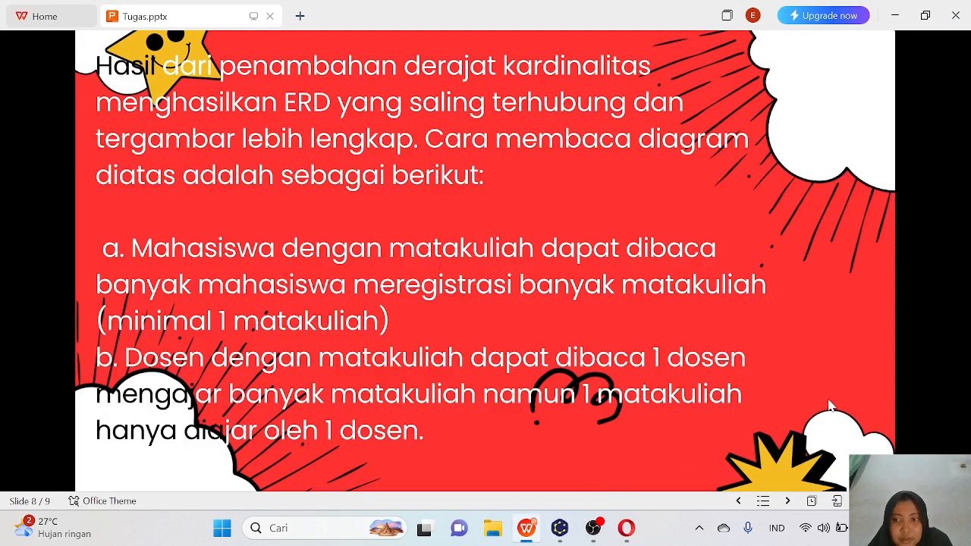
pyautogui.click(785, 501)
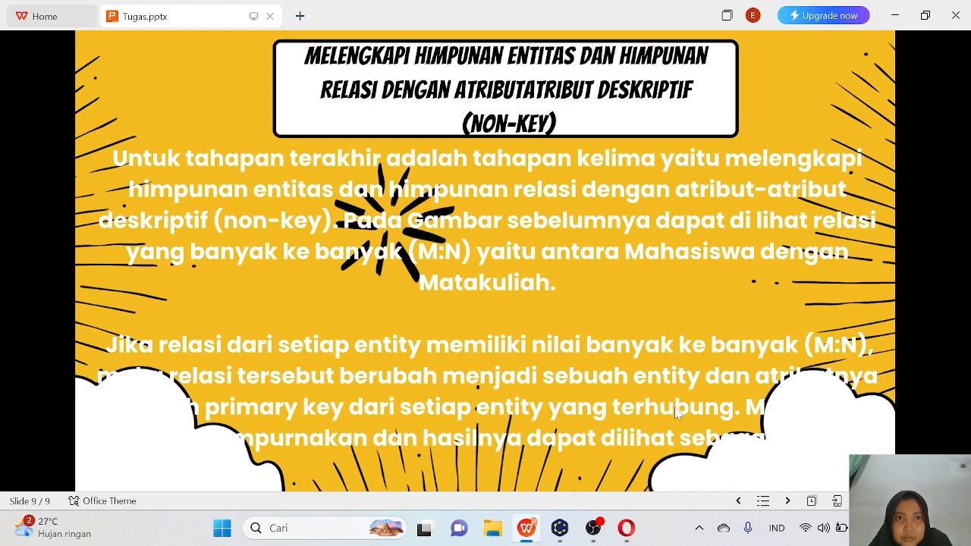
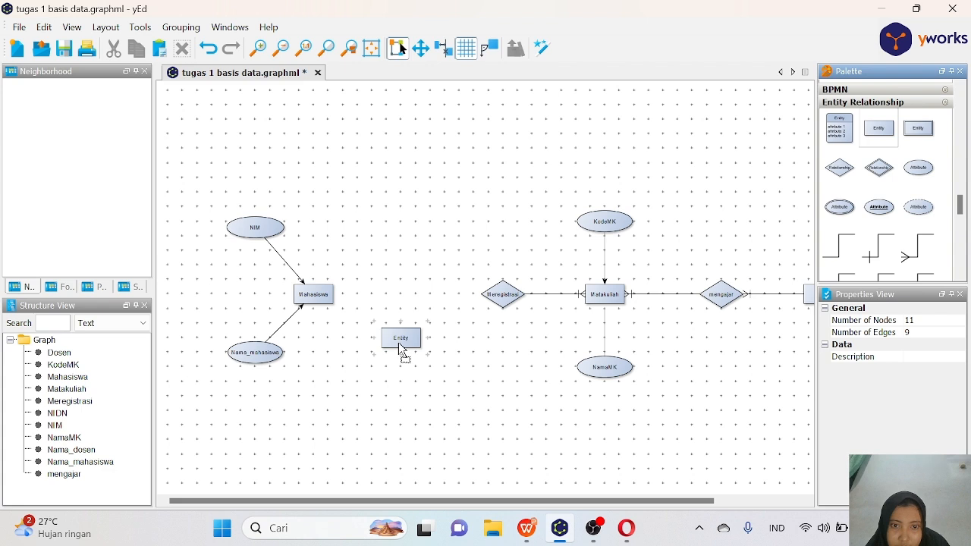
# - Place a new entity in yEd between Mahasiswa and Meregistrasi, slightly below them, and label it Registrasi_MK
pyautogui.moveTo(400, 348); pyautogui.dragTo(403, 355)
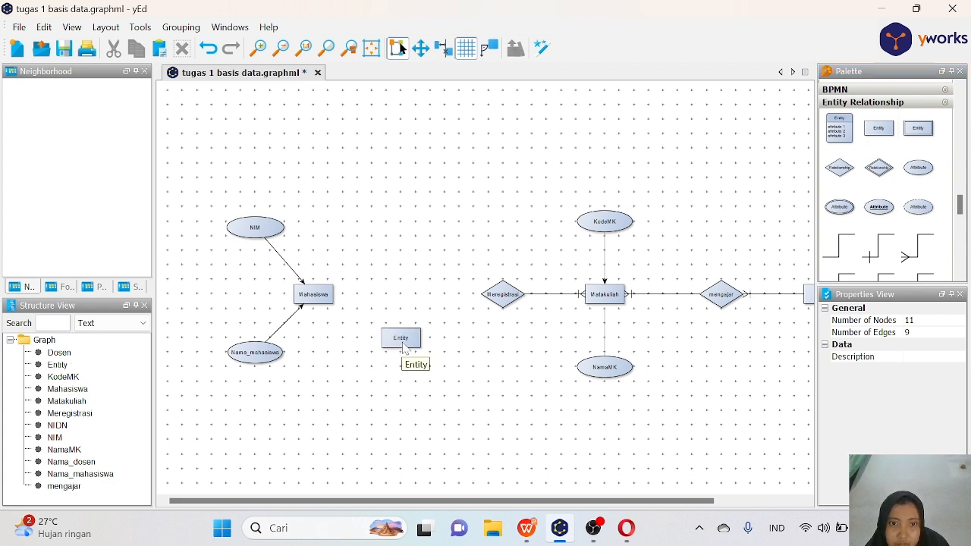
pyautogui.click(402, 347)
pyautogui.click(402, 339)
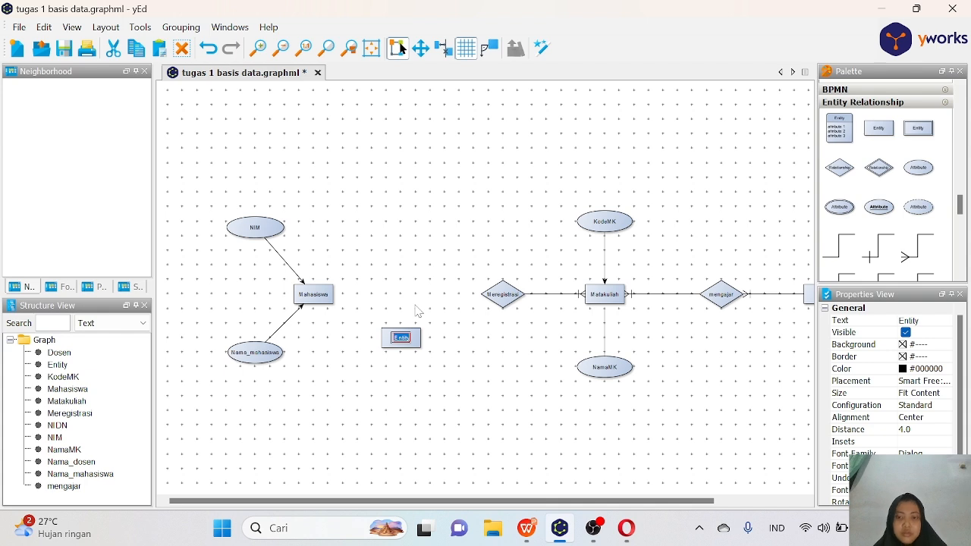
pyautogui.press('BackSpace')
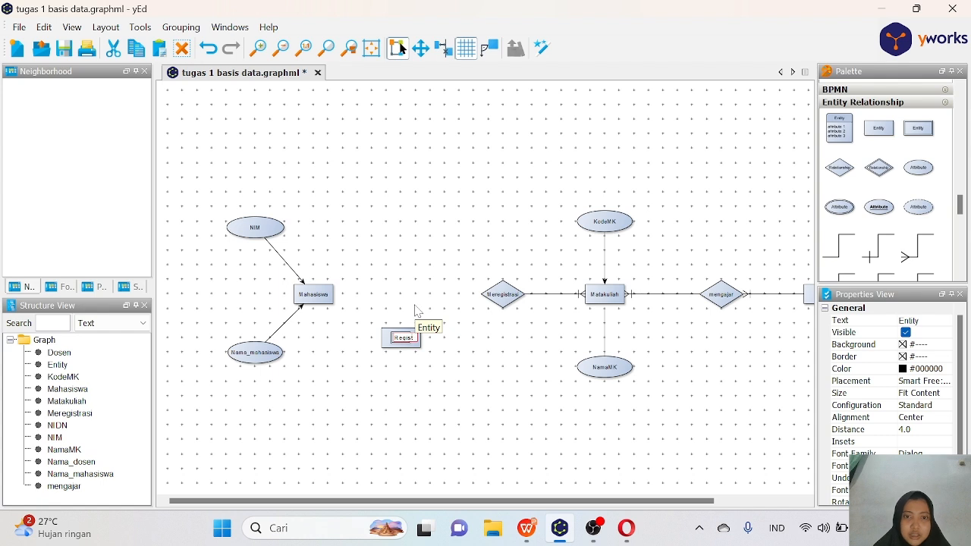
pyautogui.write('Registrasi_MK')
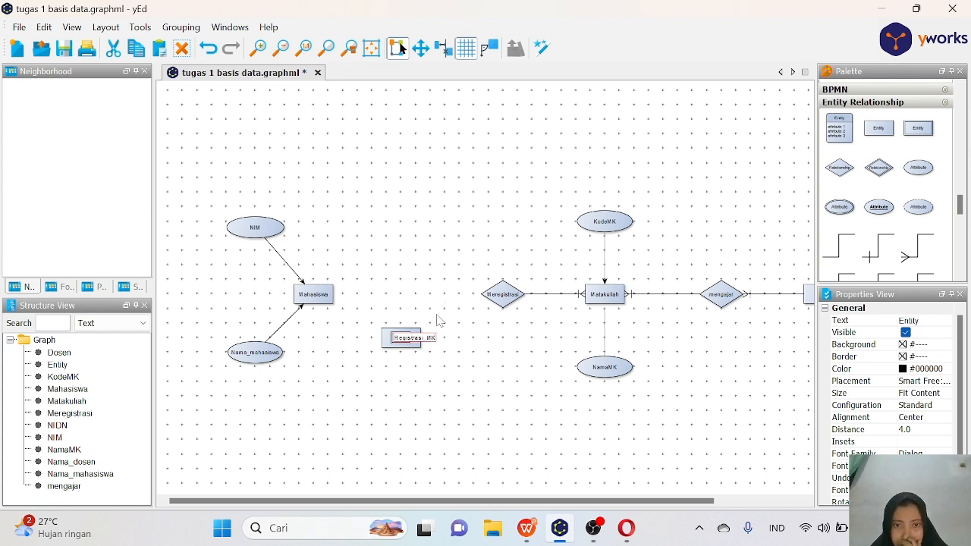
pyautogui.press('Return')
# - Enlarge the Registrasi_MK entity to about 96 wide and 52.5 high
pyautogui.click(407, 346)
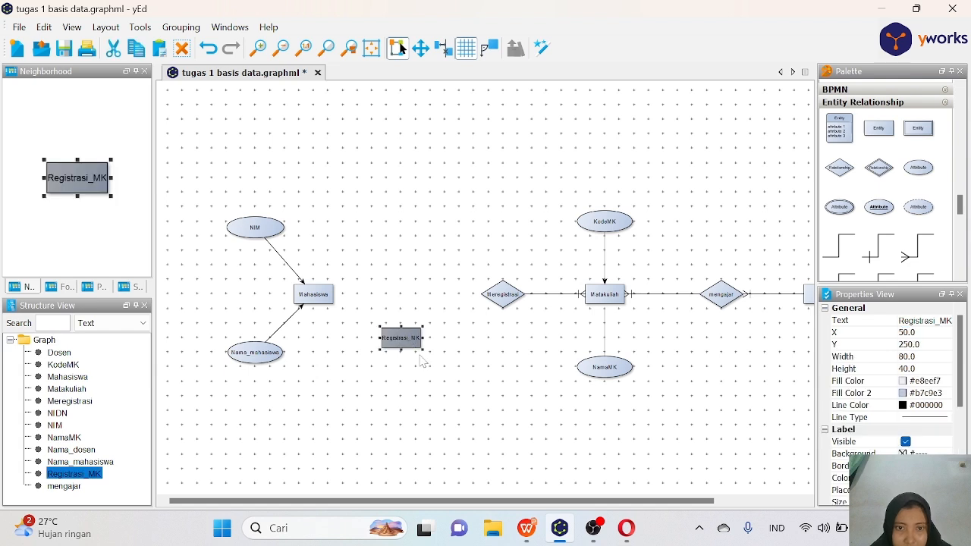
pyautogui.moveTo(421, 349); pyautogui.dragTo(429, 354)
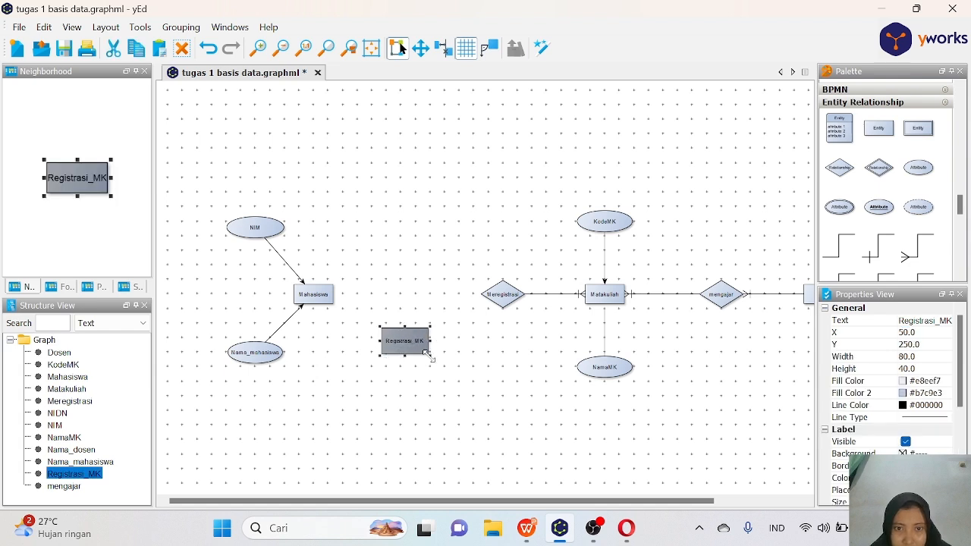
pyautogui.click(467, 371)
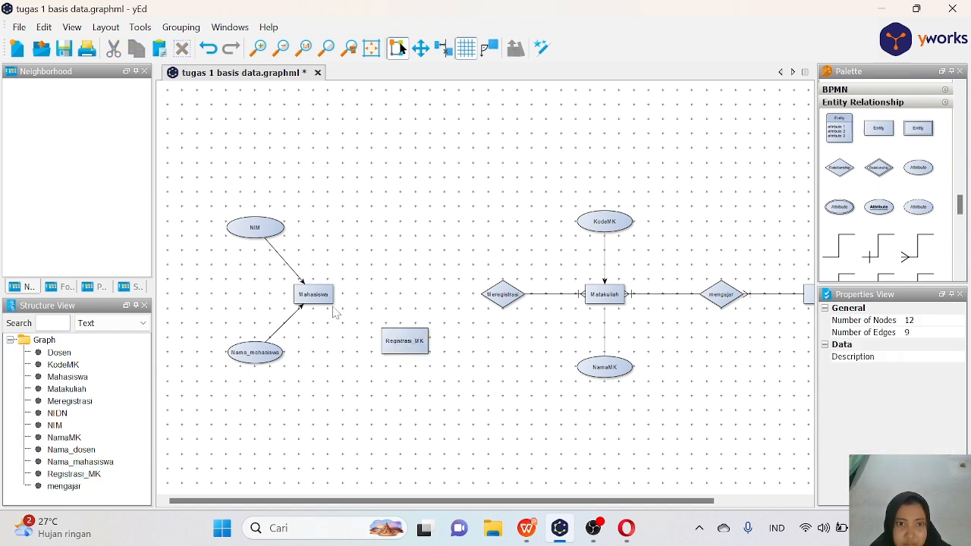
# - Connect Registrasi_MK to Mahasiswa with a one-or-many connector, placing the crow's foot at Registrasi_MK
pyautogui.moveTo(328, 305); pyautogui.dragTo(378, 328)
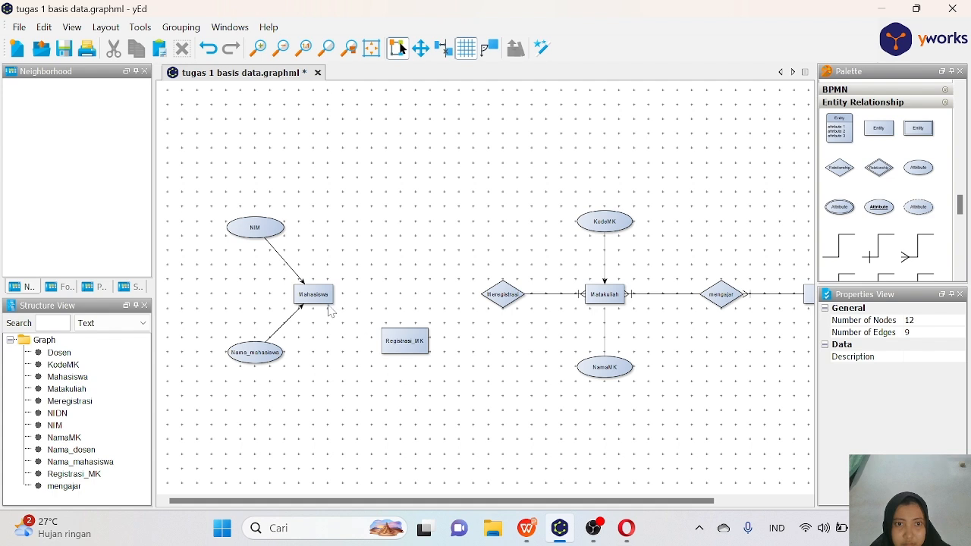
pyautogui.moveTo(330, 307)
pyautogui.mouseDown()
pyautogui.moveTo(383, 338)
pyautogui.moveTo(329, 305)
pyautogui.mouseUp()
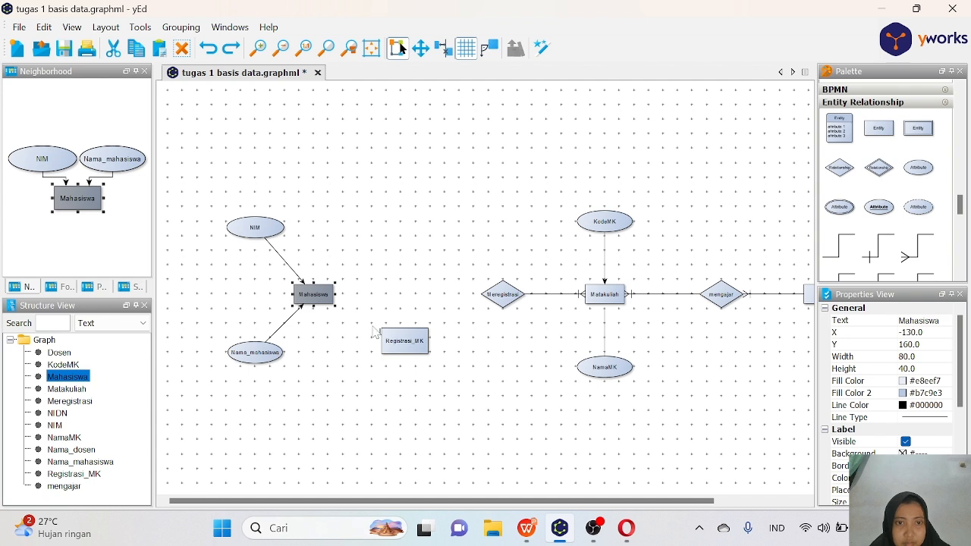
pyautogui.moveTo(381, 334); pyautogui.dragTo(324, 301)
pyautogui.click(326, 305)
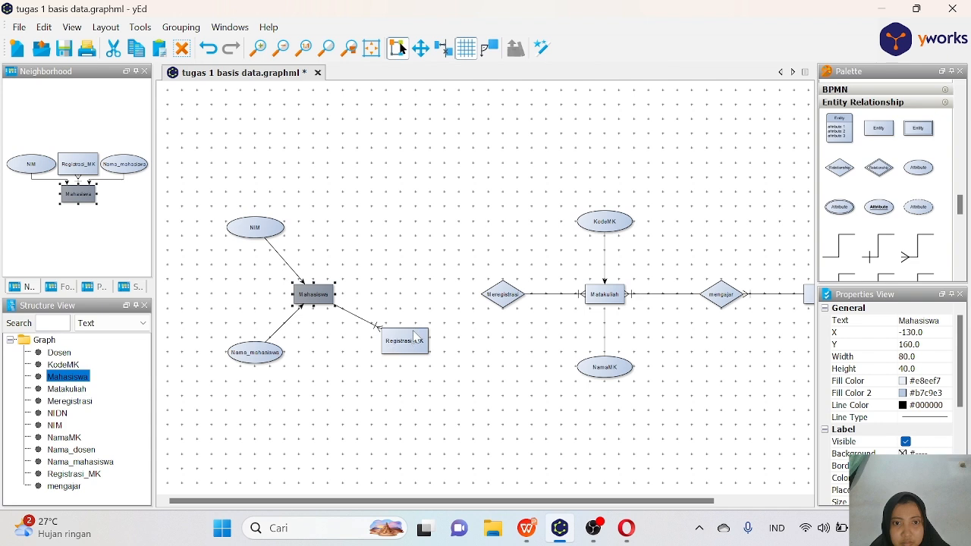
# - Connect Registrasi_MK to the Meregistrasi relationship with a one-or-many connector, placing the crow's foot at Registrasi_MK
pyautogui.moveTo(430, 327); pyautogui.dragTo(491, 303)
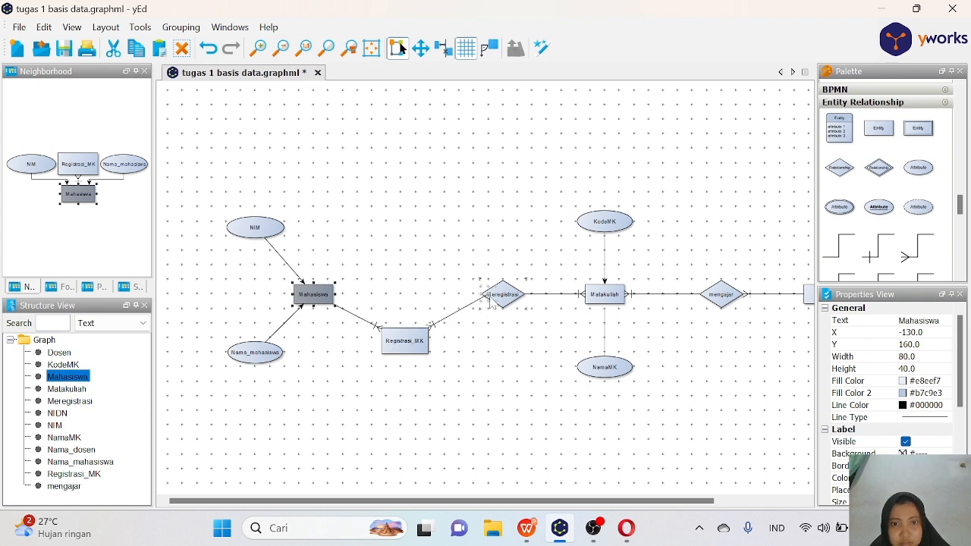
pyautogui.click(491, 303)
pyautogui.click(479, 387)
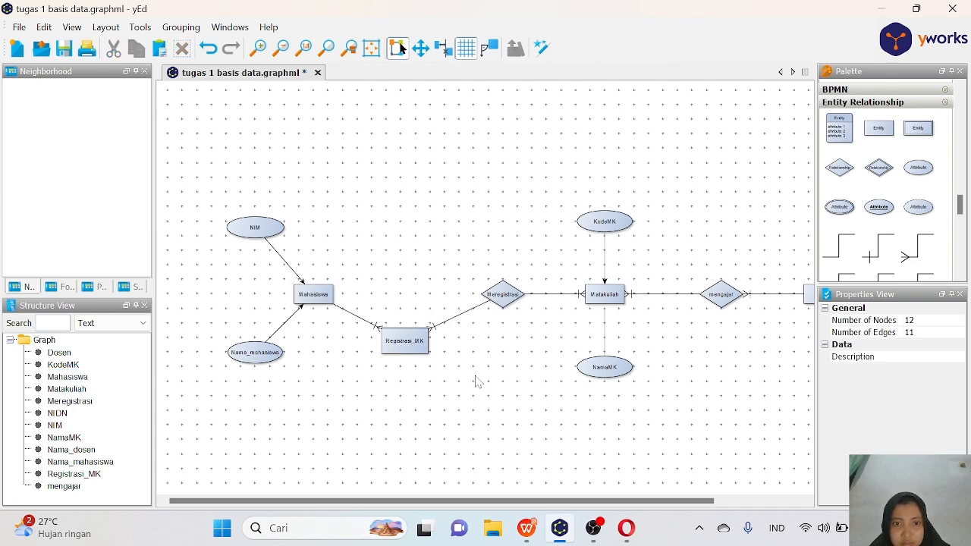
# - Add an attribute ellipse below Registrasi_MK and label it NIM
pyautogui.scroll(-1, 476, 380)
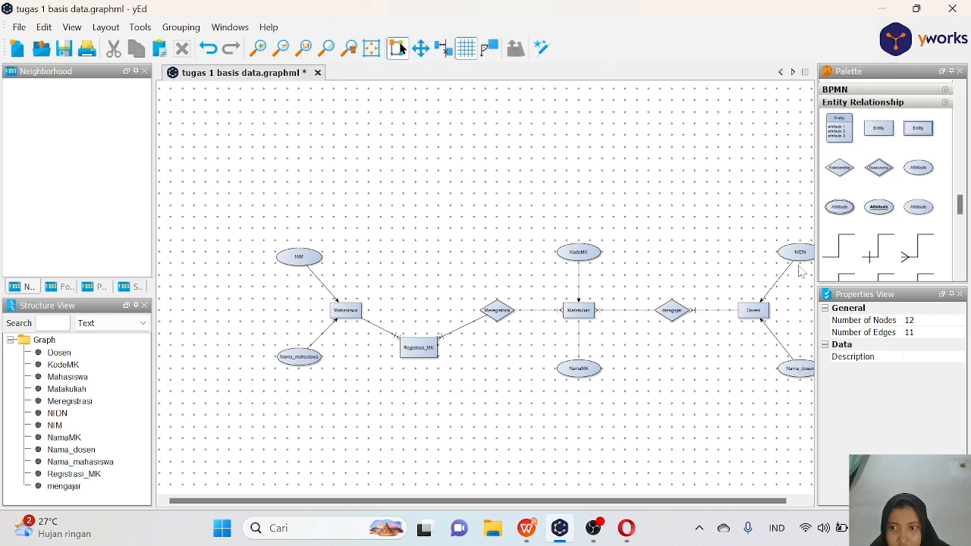
pyautogui.click(796, 502)
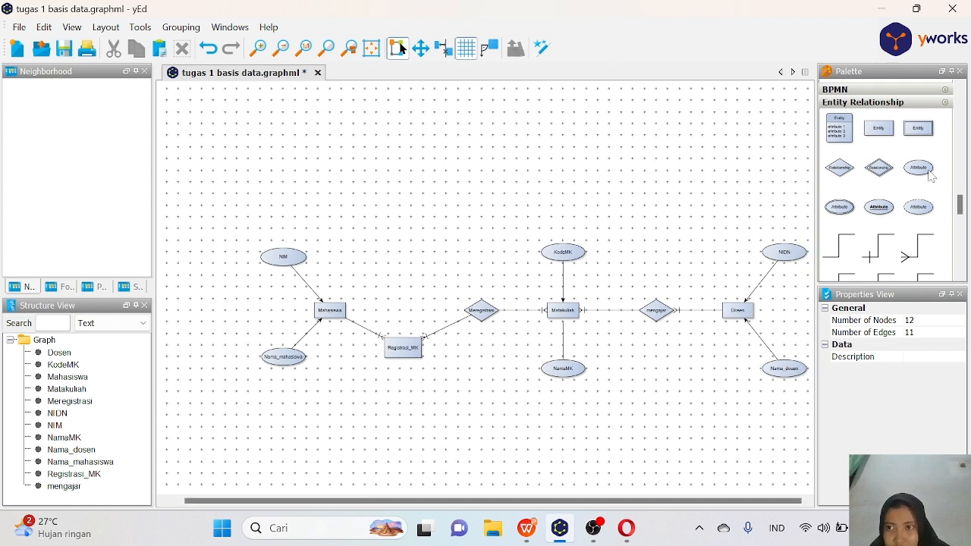
pyautogui.moveTo(930, 176); pyautogui.dragTo(359, 409)
pyautogui.doubleClick(360, 409)
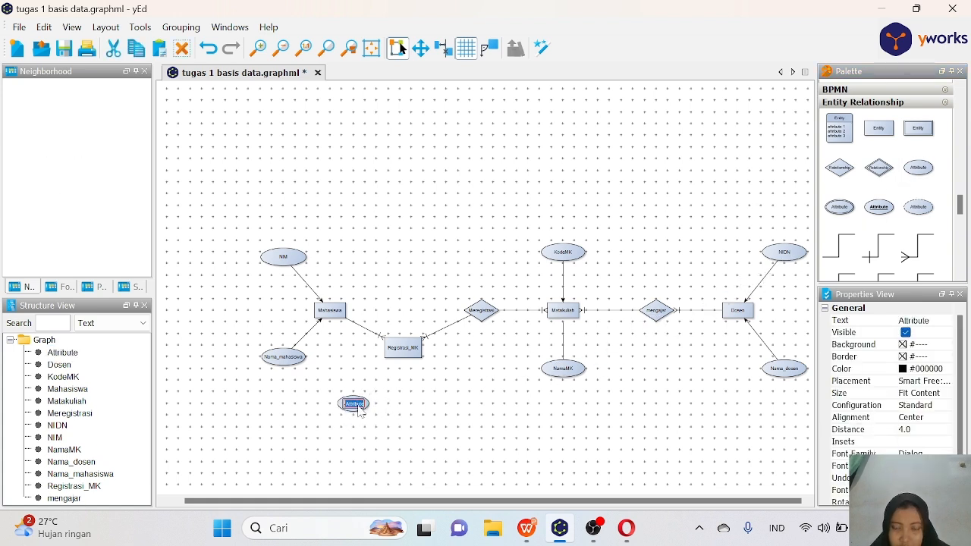
pyautogui.press('BackSpace')
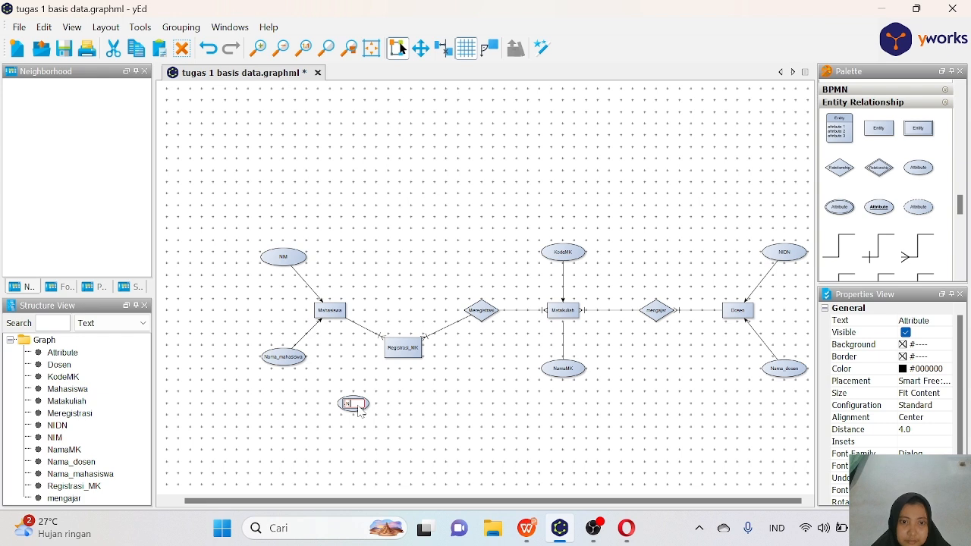
pyautogui.press('Return')
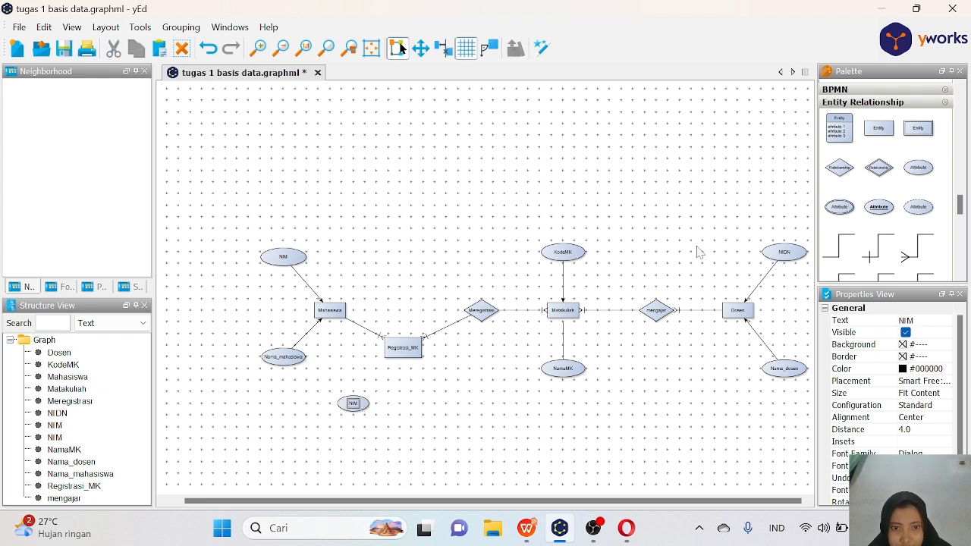
# - Duplicate the new NIM attribute and place the copy level with it, on the other side below Registrasi_MK
pyautogui.click(352, 403)
pyautogui.rightClick(352, 404)
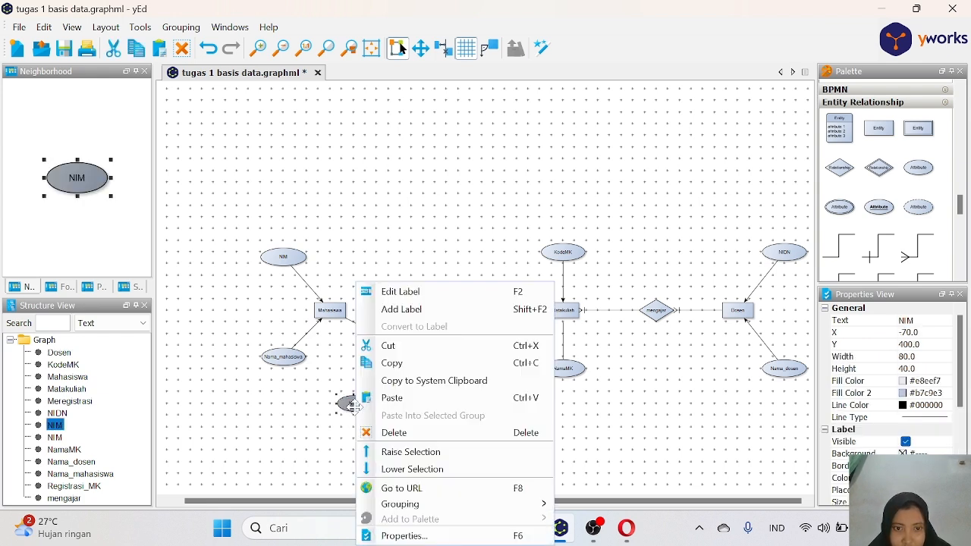
pyautogui.click(410, 364)
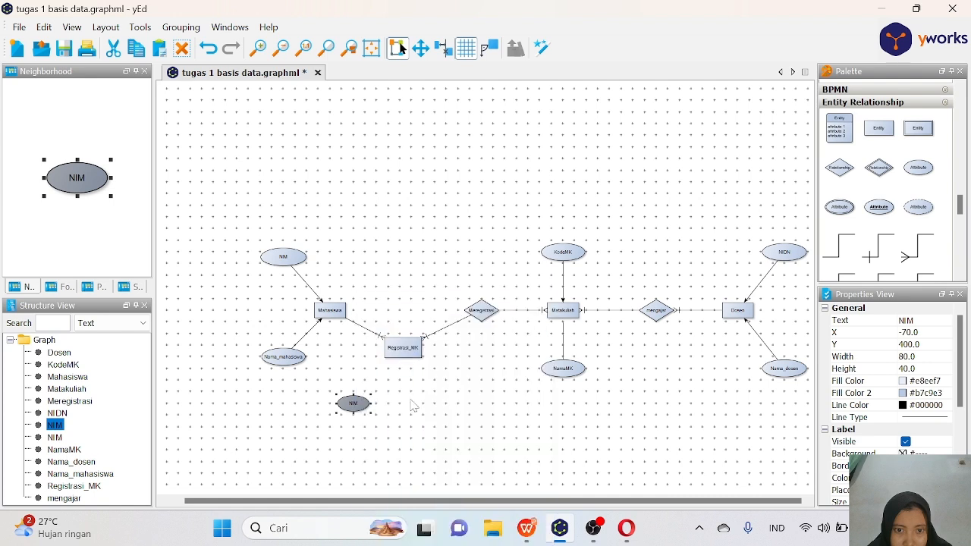
pyautogui.rightClick(419, 410)
pyautogui.click(434, 397)
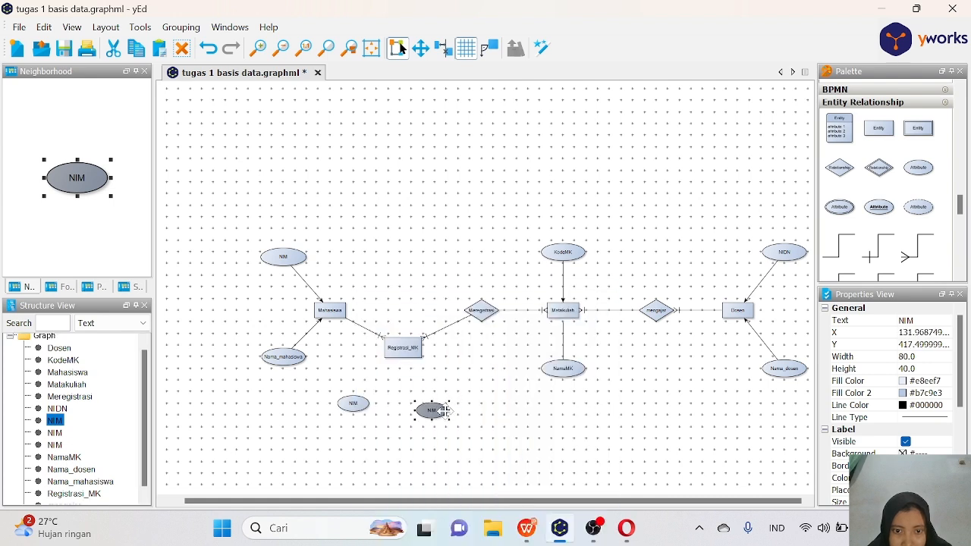
pyautogui.moveTo(432, 410); pyautogui.dragTo(435, 404)
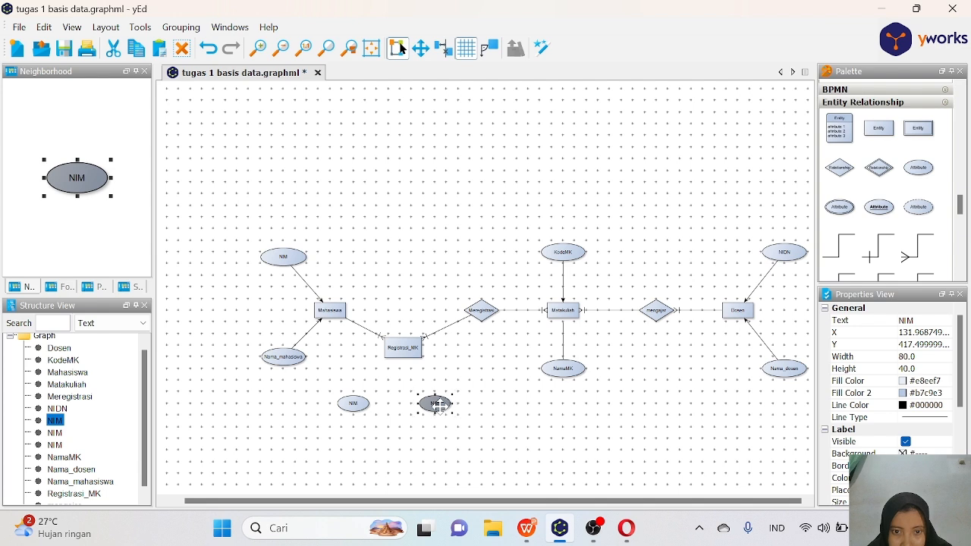
# - Rename the copied NIM attribute below Registrasi_MK to KodeMK
pyautogui.doubleClick(440, 405)
pyautogui.press('BackSpace')
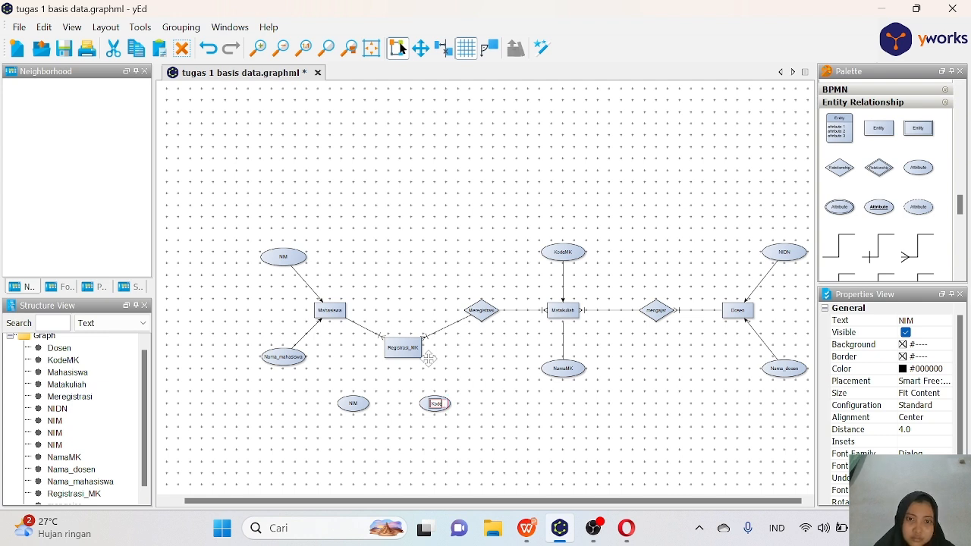
pyautogui.write('KodeMK')
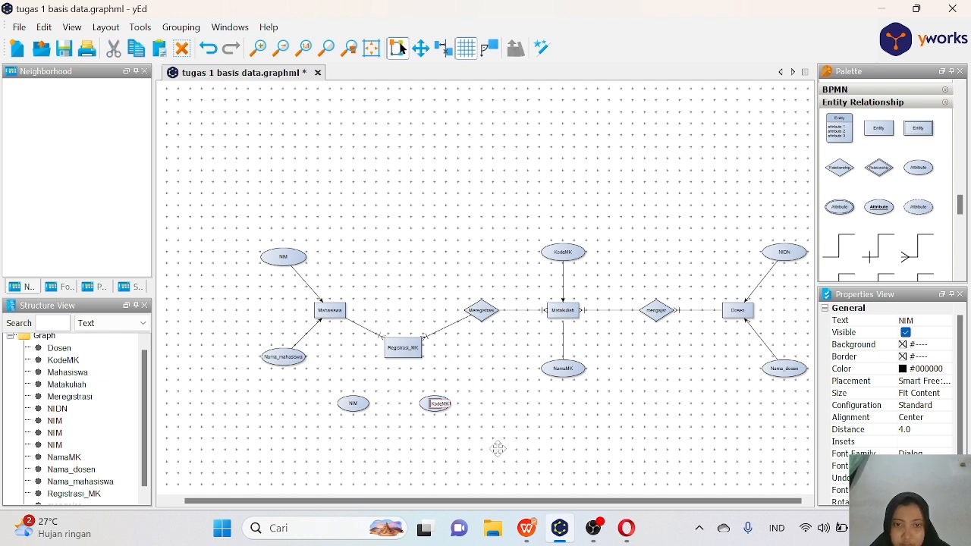
pyautogui.click(498, 448)
# - Connect the new NIM attribute to Registrasi_MK with a plain connector that has no cardinality symbol
pyautogui.scroll(-4, 848, 256)
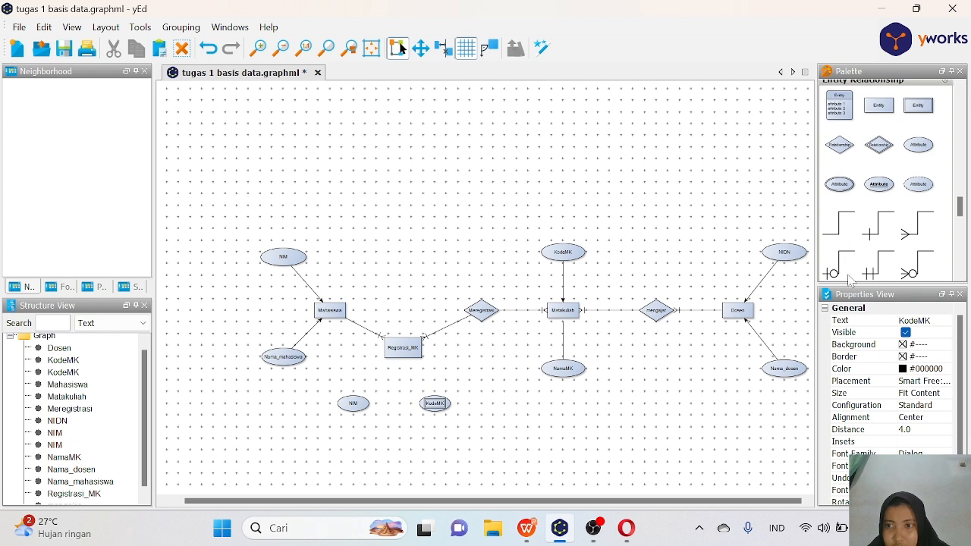
pyautogui.click(842, 241)
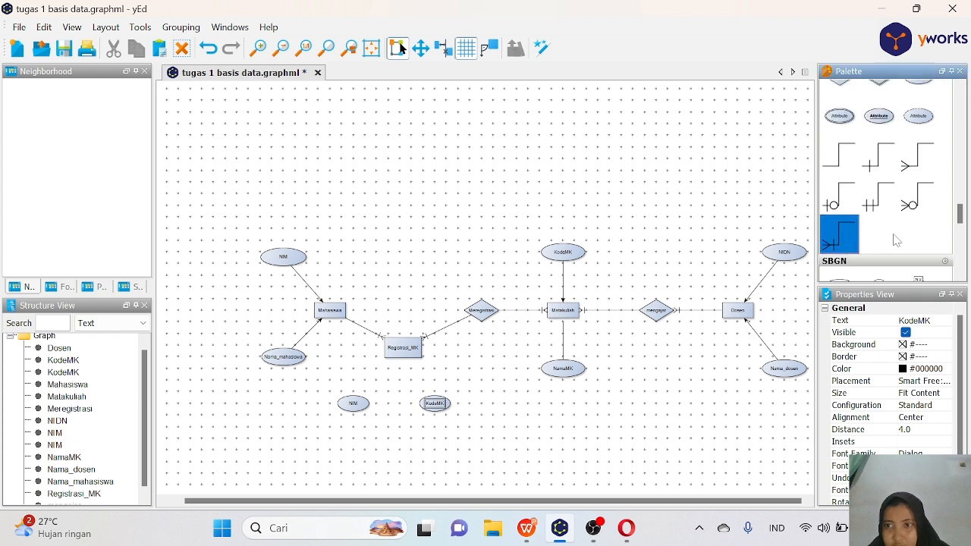
pyautogui.rightClick(839, 241)
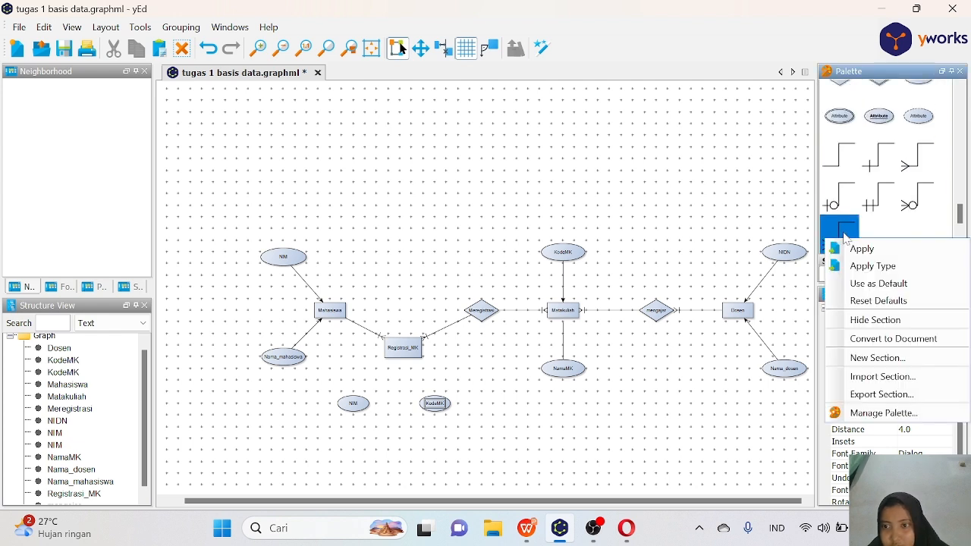
pyautogui.click(837, 160)
pyautogui.click(836, 159)
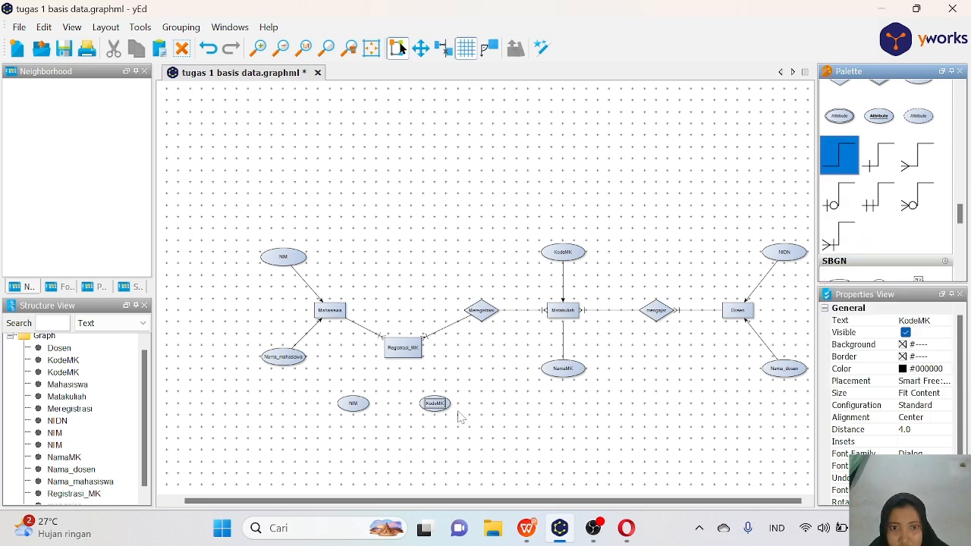
pyautogui.moveTo(352, 394); pyautogui.dragTo(409, 363)
pyautogui.click(403, 356)
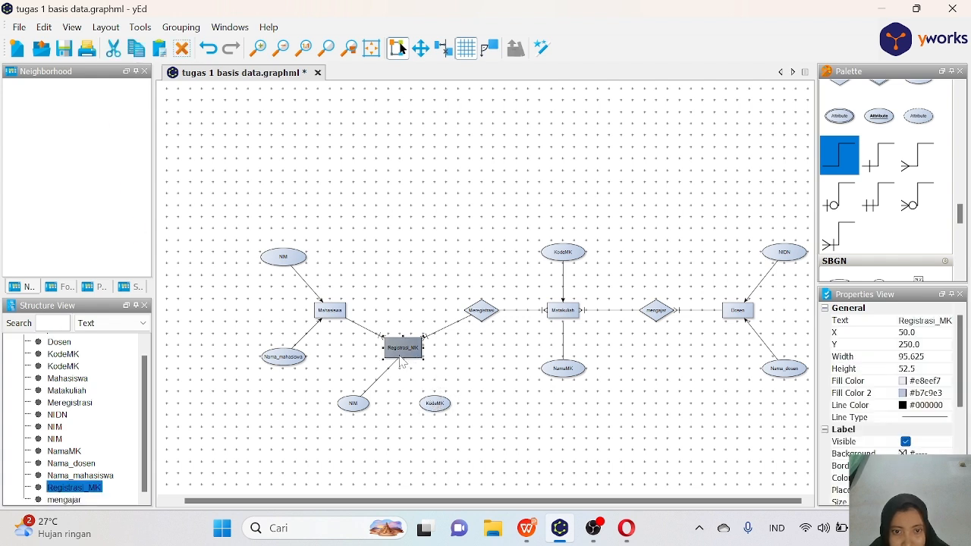
# - Shift the new KodeMK attribute slightly farther away from the NIM attribute below Registrasi_MK
pyautogui.click(434, 396)
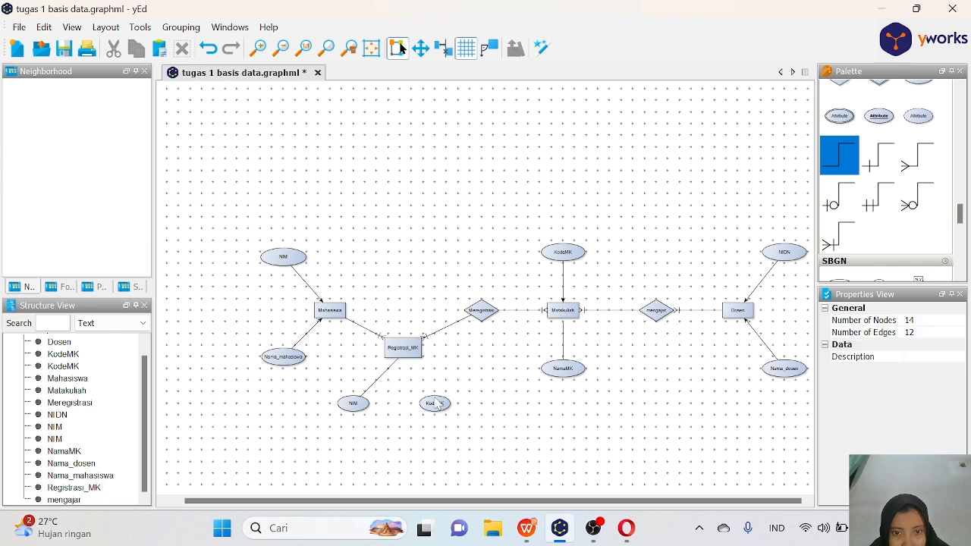
pyautogui.moveTo(436, 402)
pyautogui.mouseDown()
pyautogui.moveTo(422, 387)
pyautogui.moveTo(411, 397)
pyautogui.moveTo(451, 402)
pyautogui.mouseUp()
pyautogui.click(455, 405)
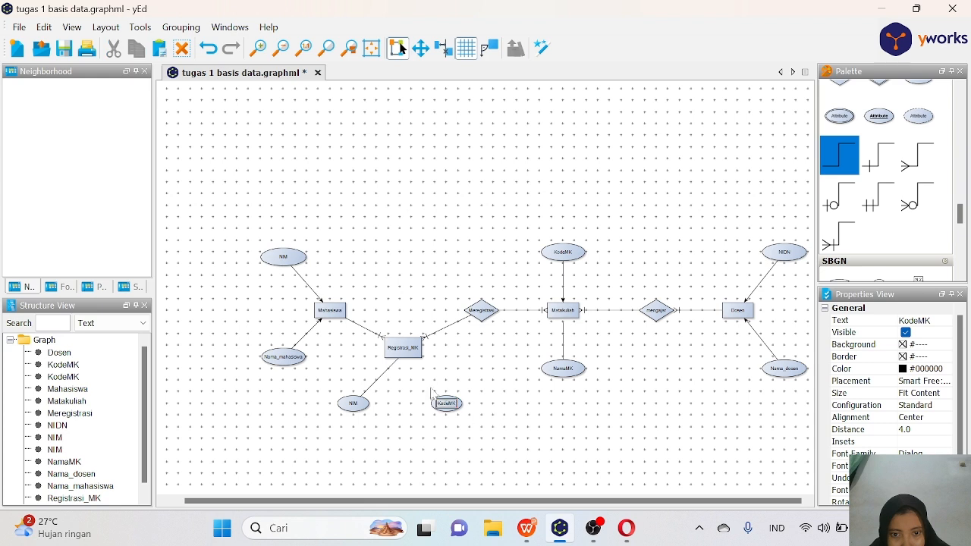
# - Connect the new KodeMK attribute to the Registrasi_MK entity with a plain connector that has no cardinality symbol
pyautogui.click(475, 423)
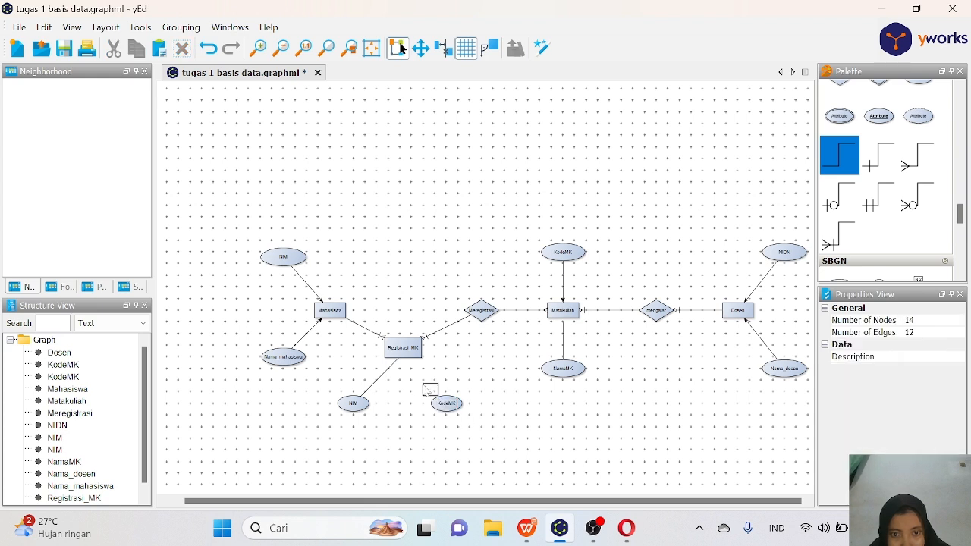
pyautogui.moveTo(446, 404); pyautogui.dragTo(412, 366)
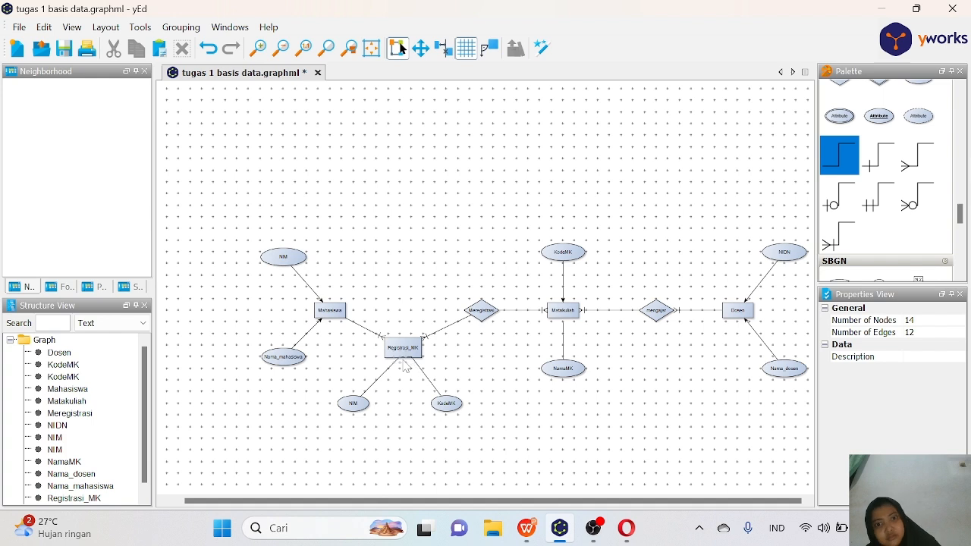
pyautogui.click(411, 354)
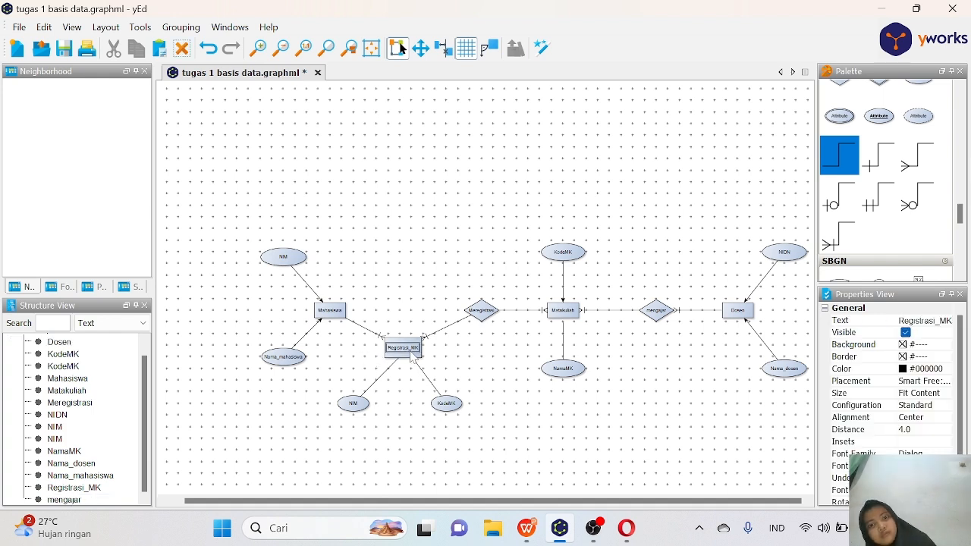
pyautogui.click(416, 400)
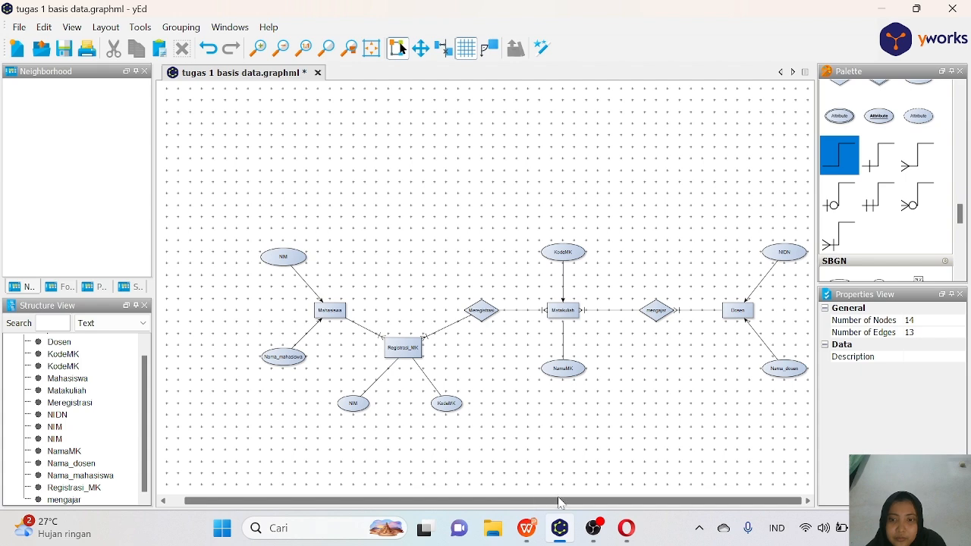
# - Switch to the WPS presentation to consult the slide on many-to-many relations and descriptive attributes, and return to the yEd diagram
pyautogui.click(526, 528)
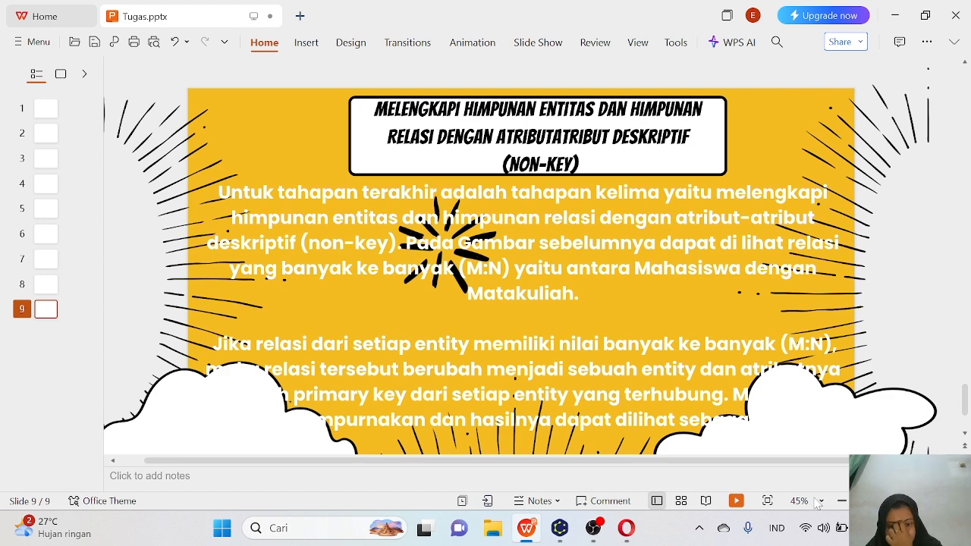
pyautogui.click(559, 528)
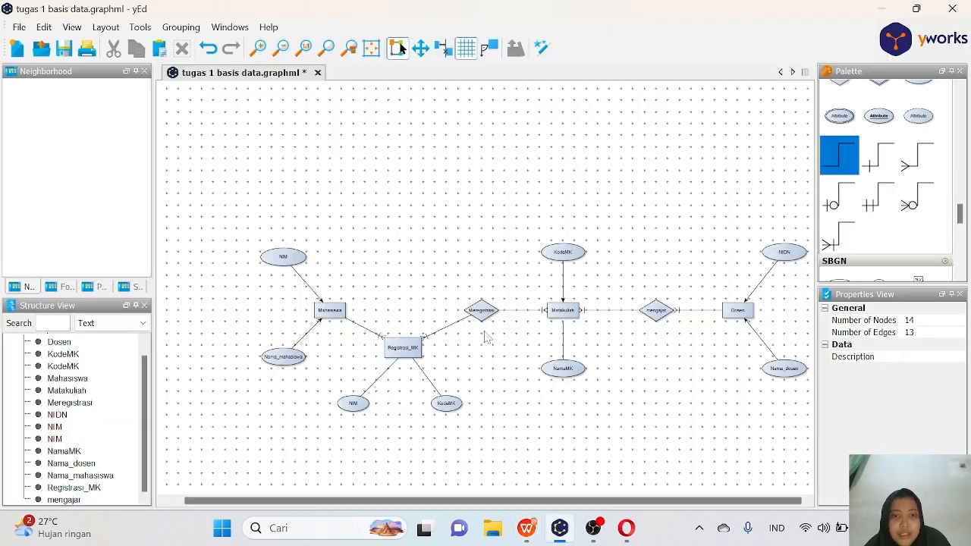